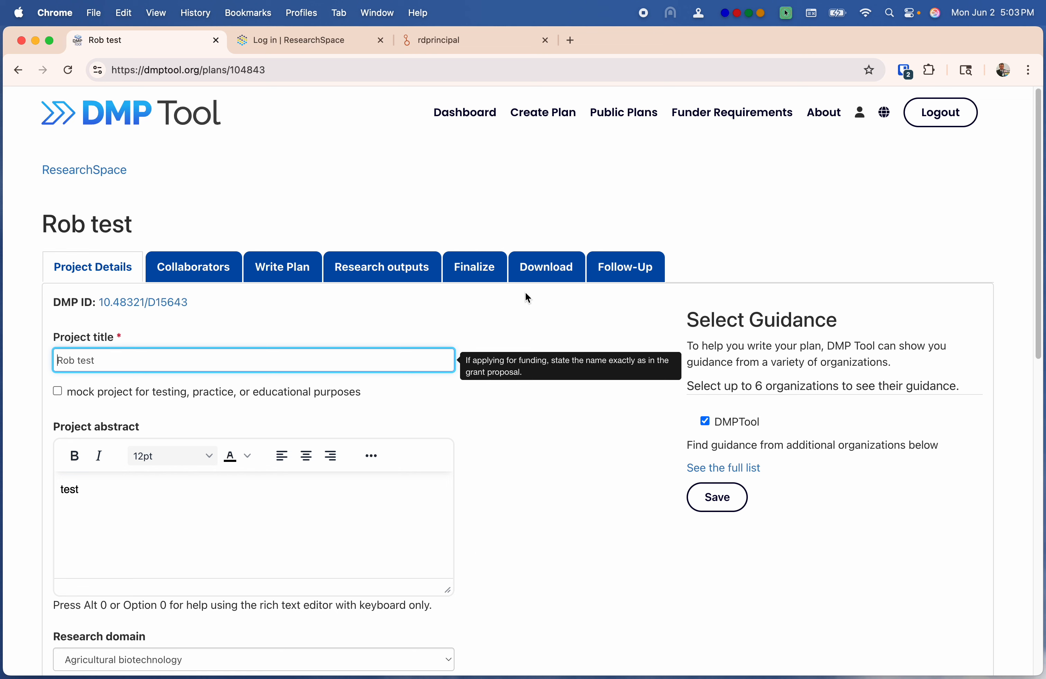
Open the Rob test plan's Follow-Up page at Research Outputs, then go to the ResearchSpace login via Dataverse
left_click(644, 271)
scroll(622, 363, "down", 5)
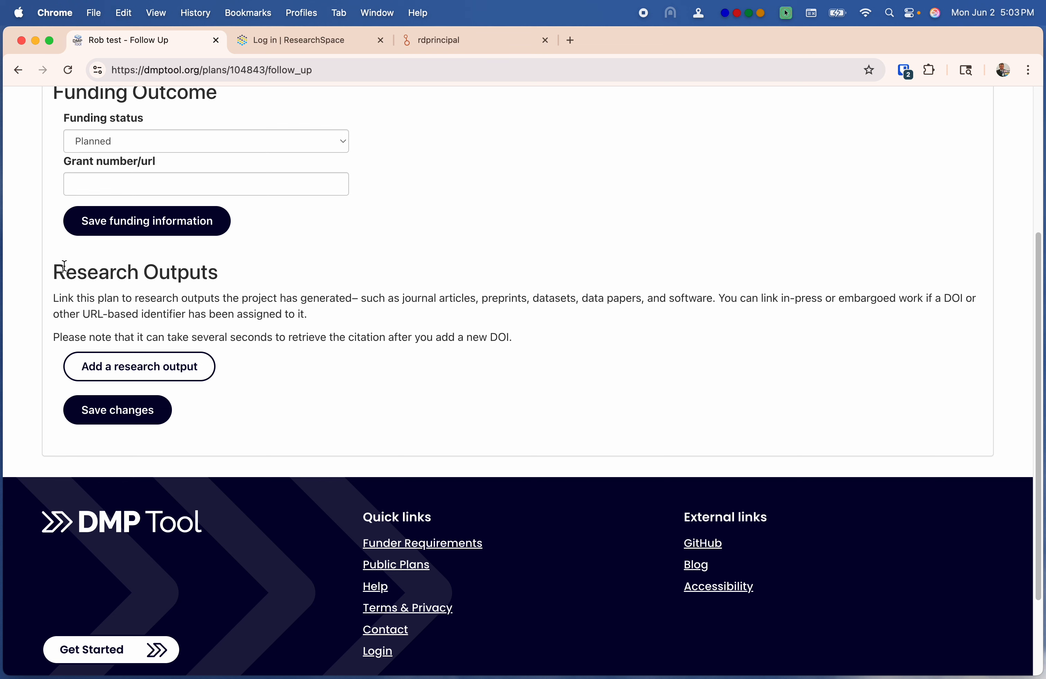
left_click(457, 44)
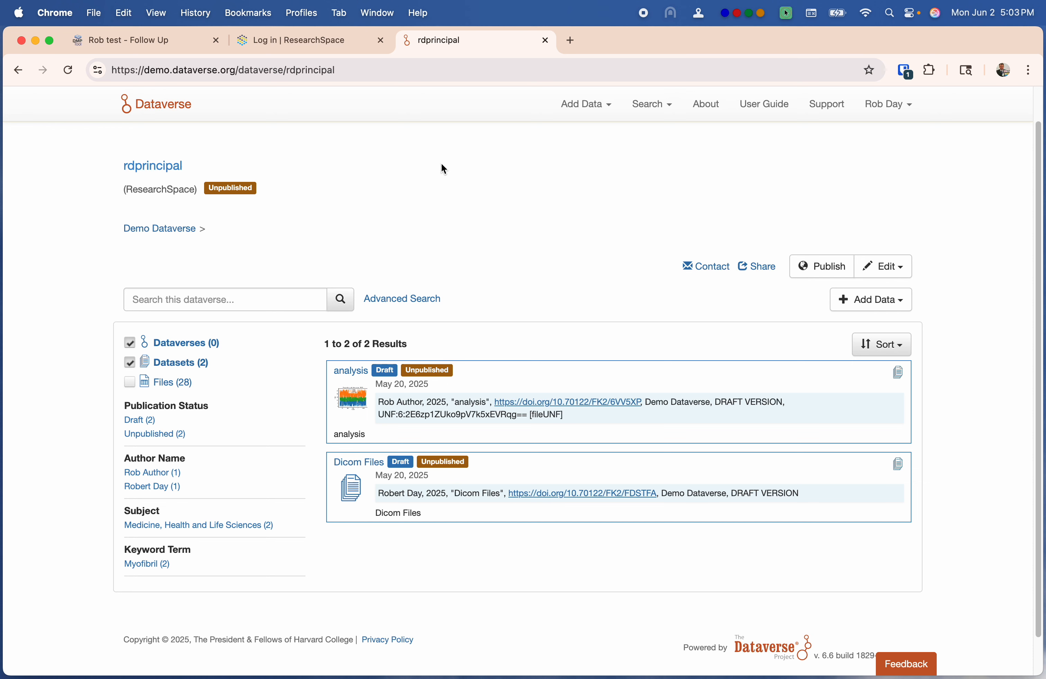
left_click(334, 43)
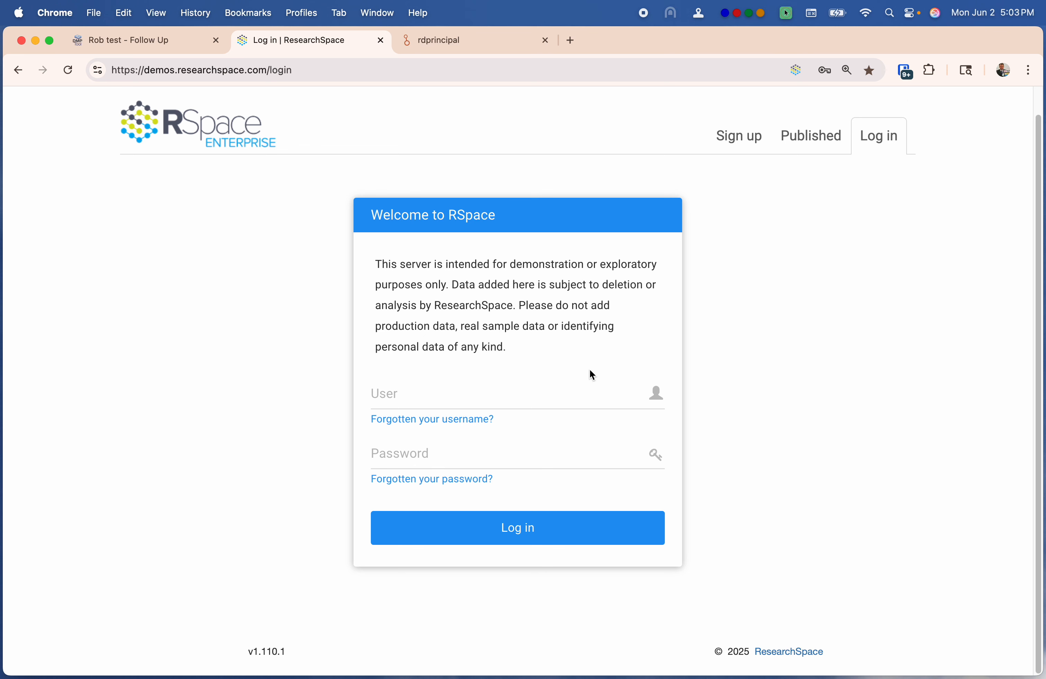
Log in to the RSpace demo server with the saved principal credentials, retrying after the invalid-login error
left_click(908, 71)
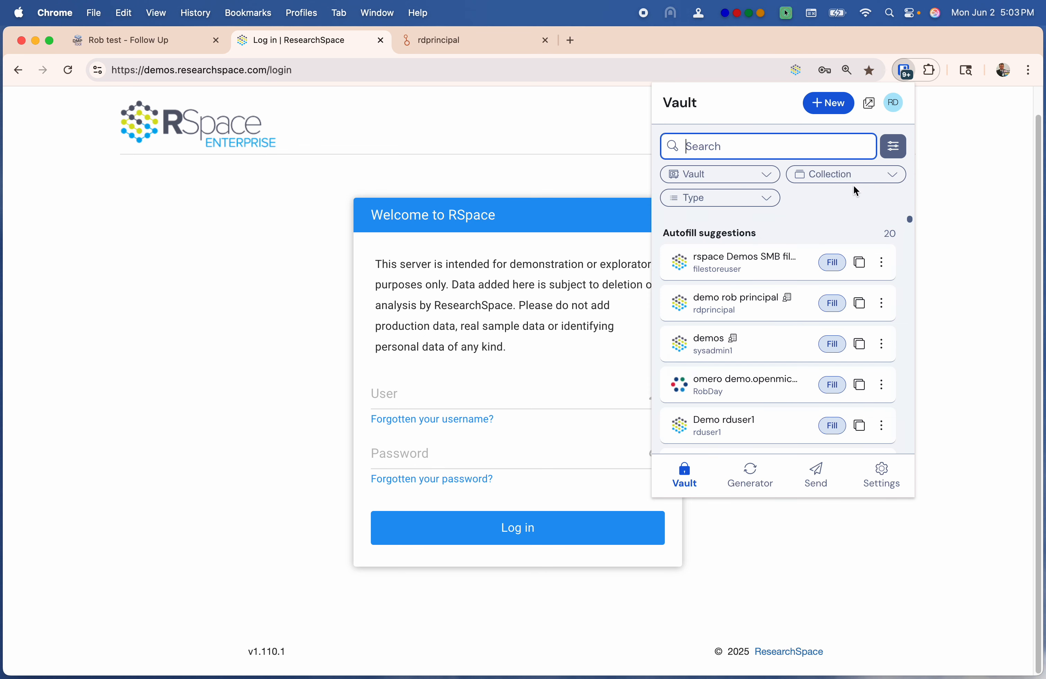
left_click(730, 320)
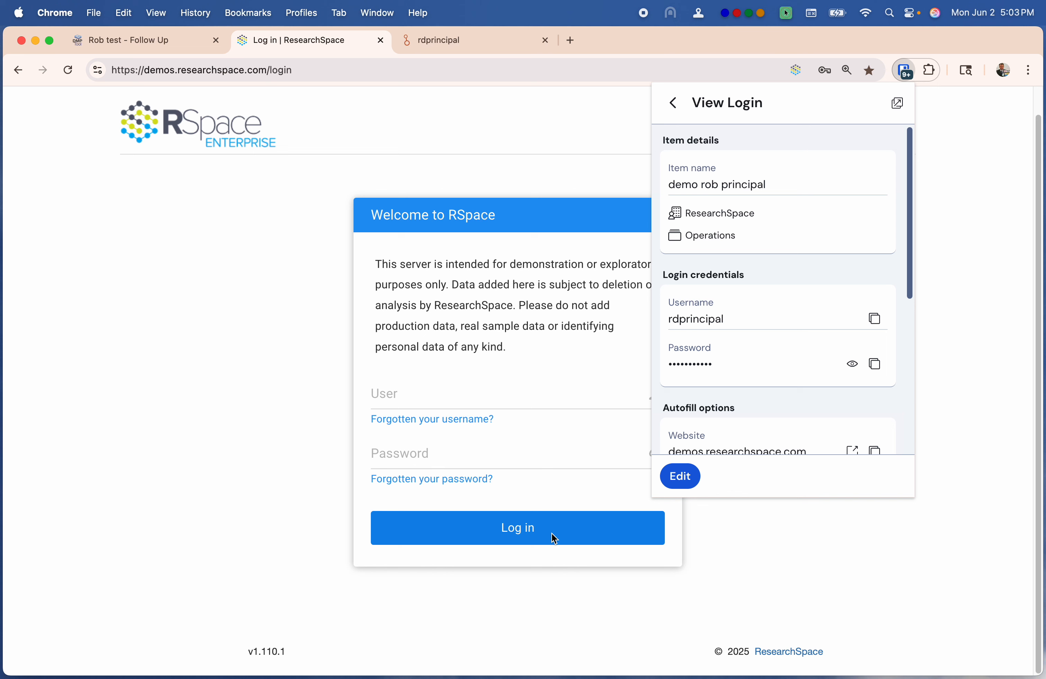
left_click(674, 103)
left_click(834, 264)
left_click(527, 529)
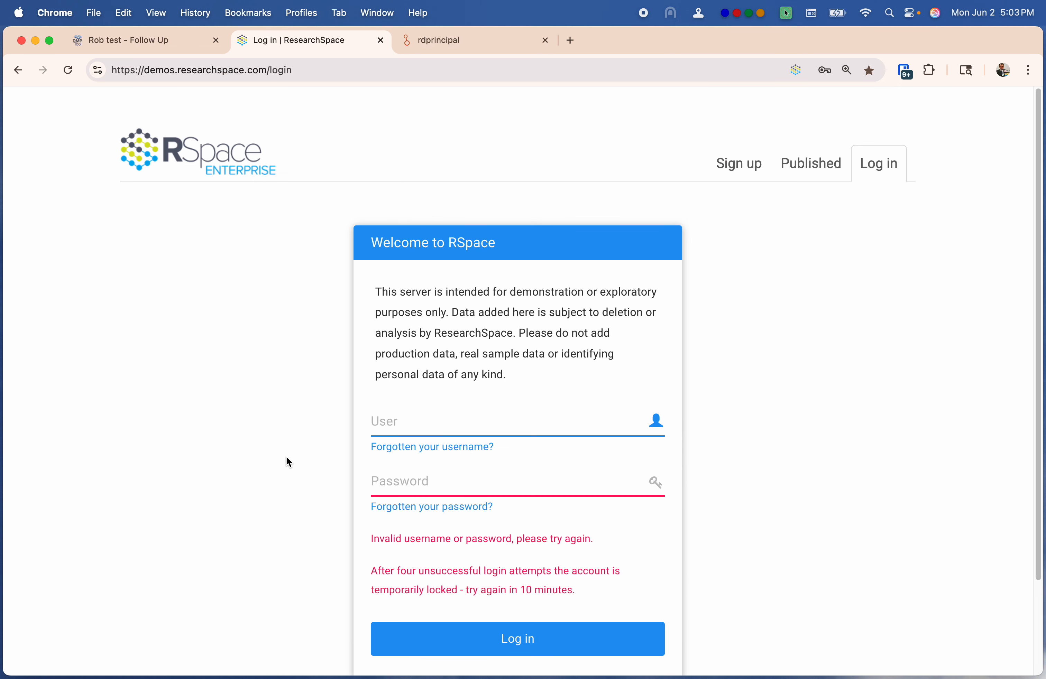
left_click(904, 71)
left_click(832, 303)
left_click(528, 640)
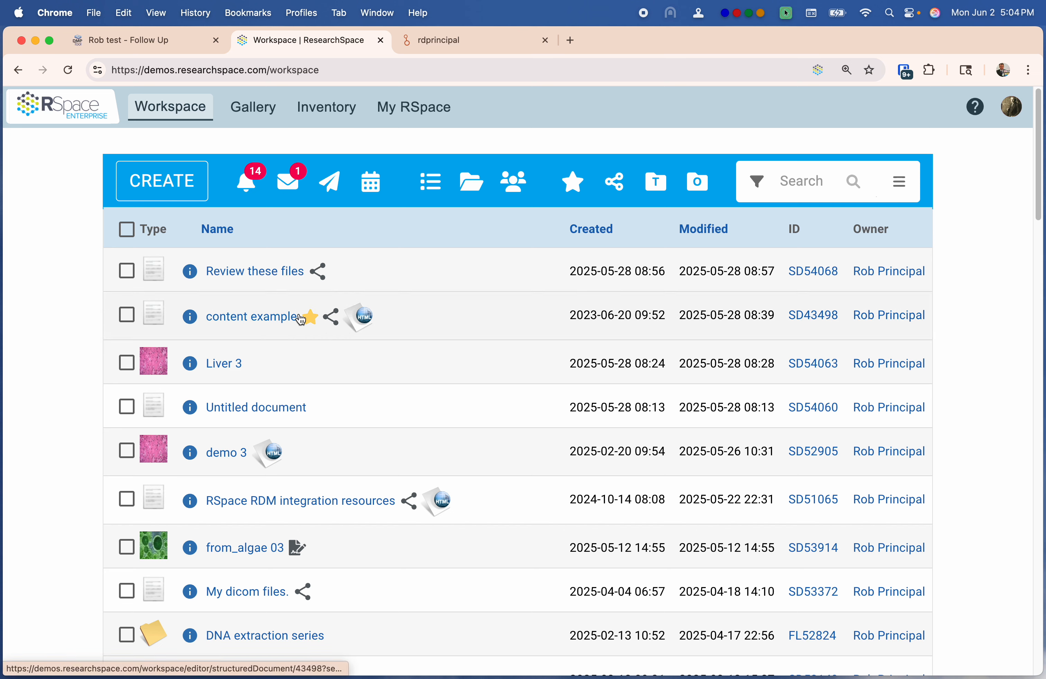
Scroll through the content example document, then open the Gallery's Images list
left_click(250, 320)
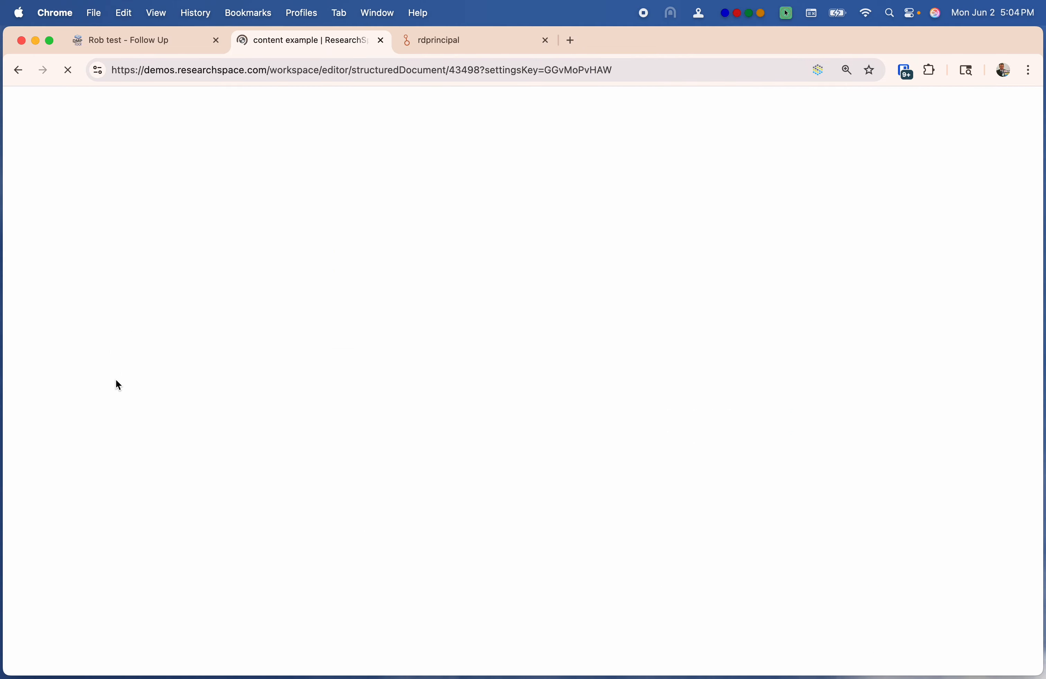
scroll(639, 458, "down", 7)
scroll(639, 460, "down", 15)
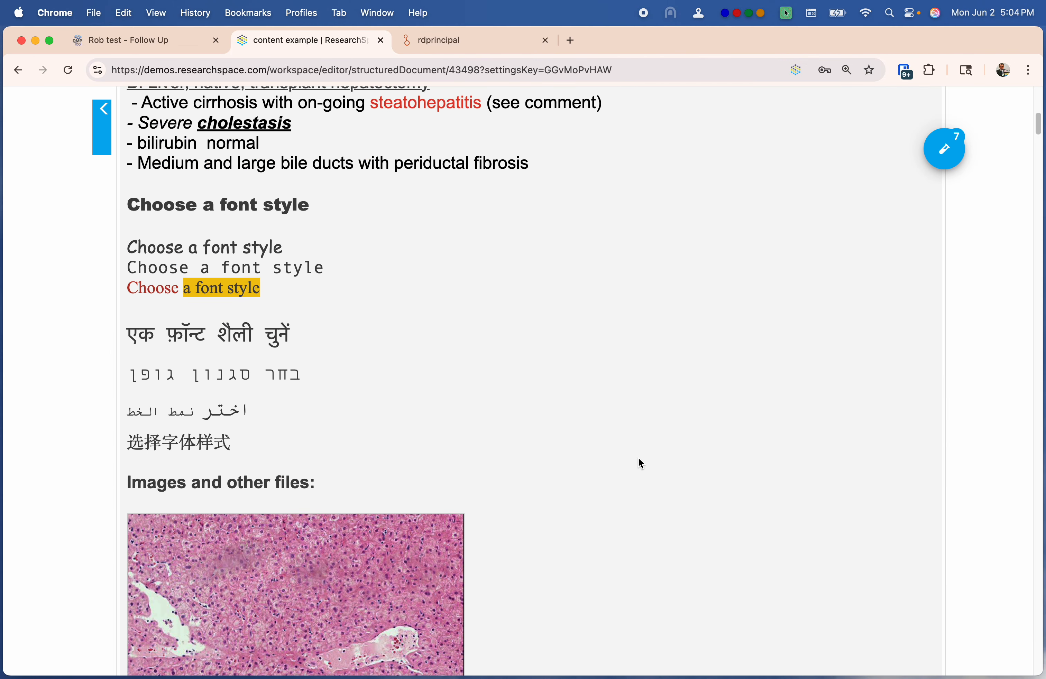
scroll(638, 461, "down", 20)
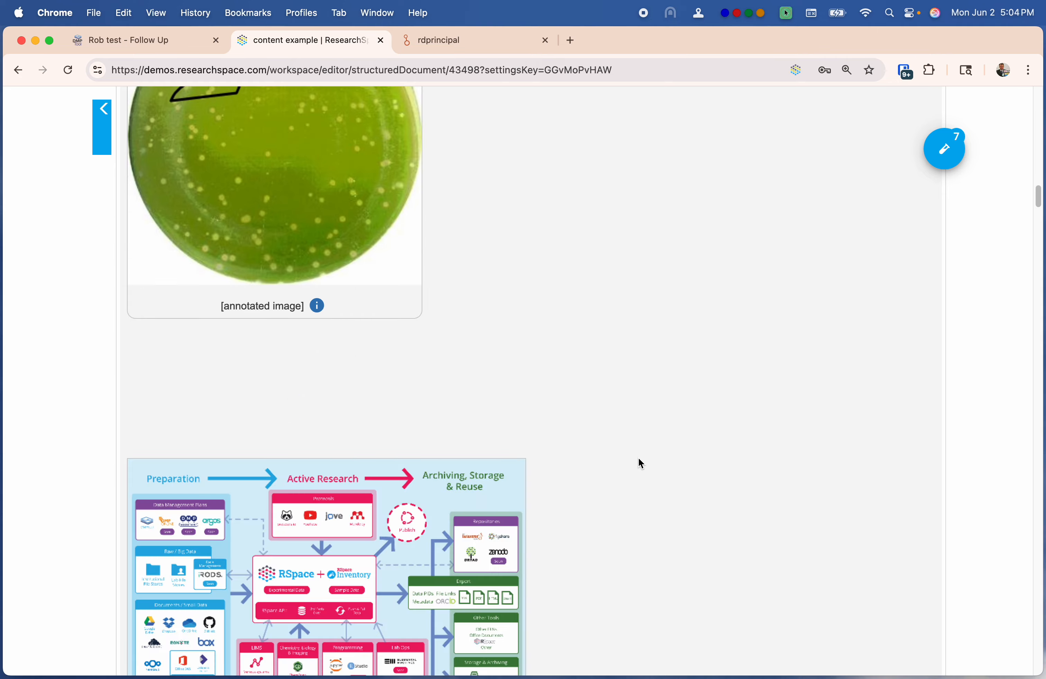
scroll(640, 459, "up", 20)
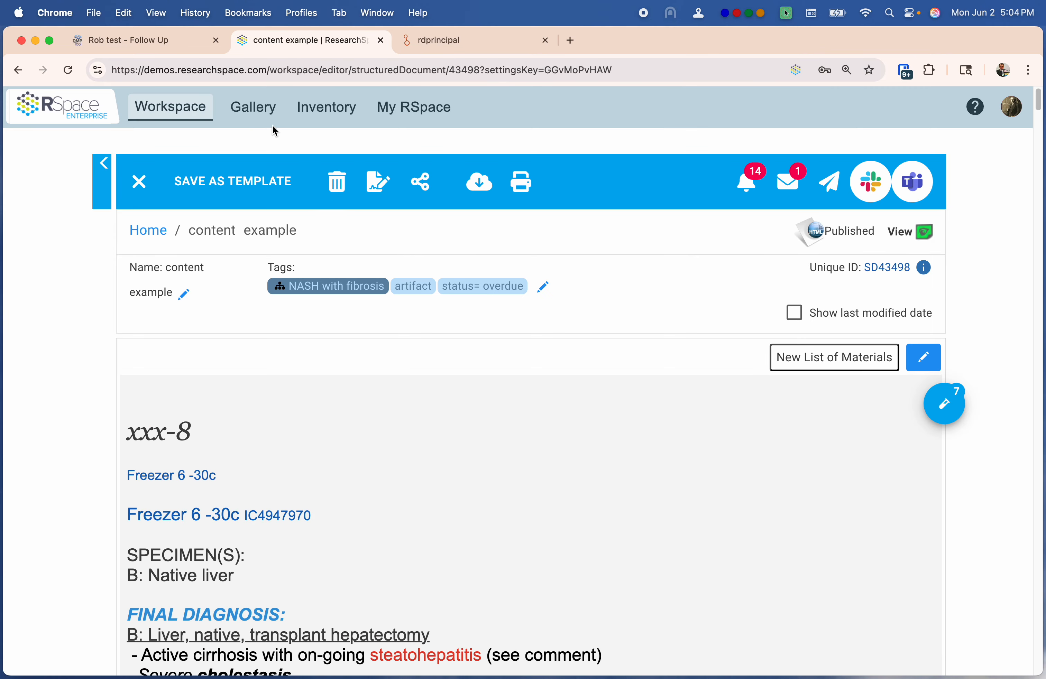
left_click(255, 108)
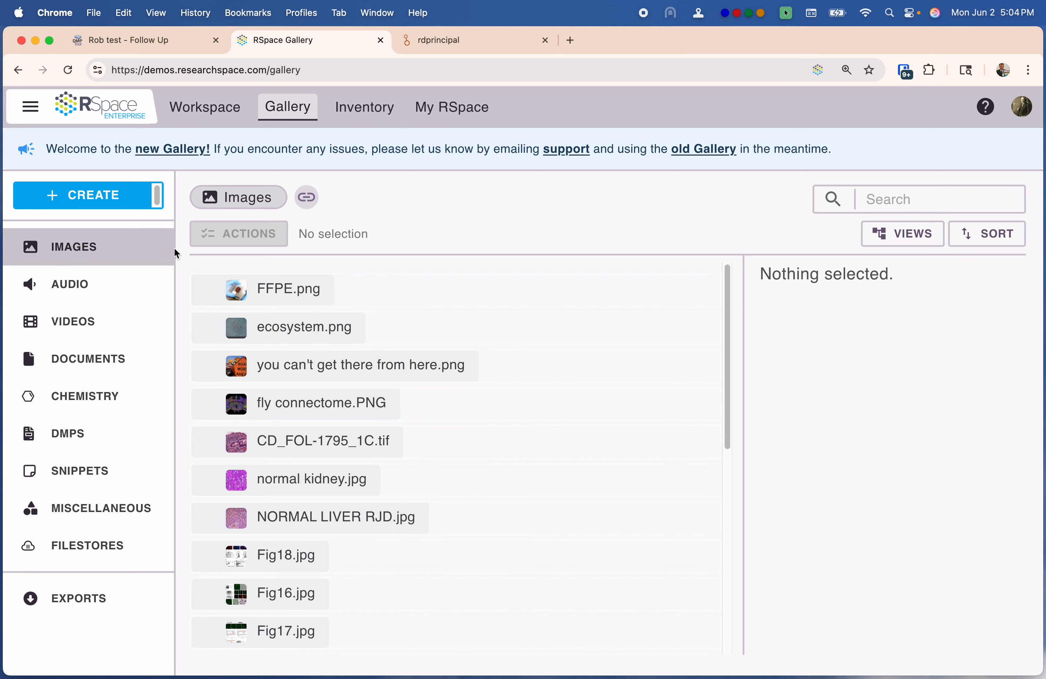
Cancel the DMPTool import after confirming Rob test.json is already in the Gallery's DMPs, then return to Workspace
left_click(99, 202)
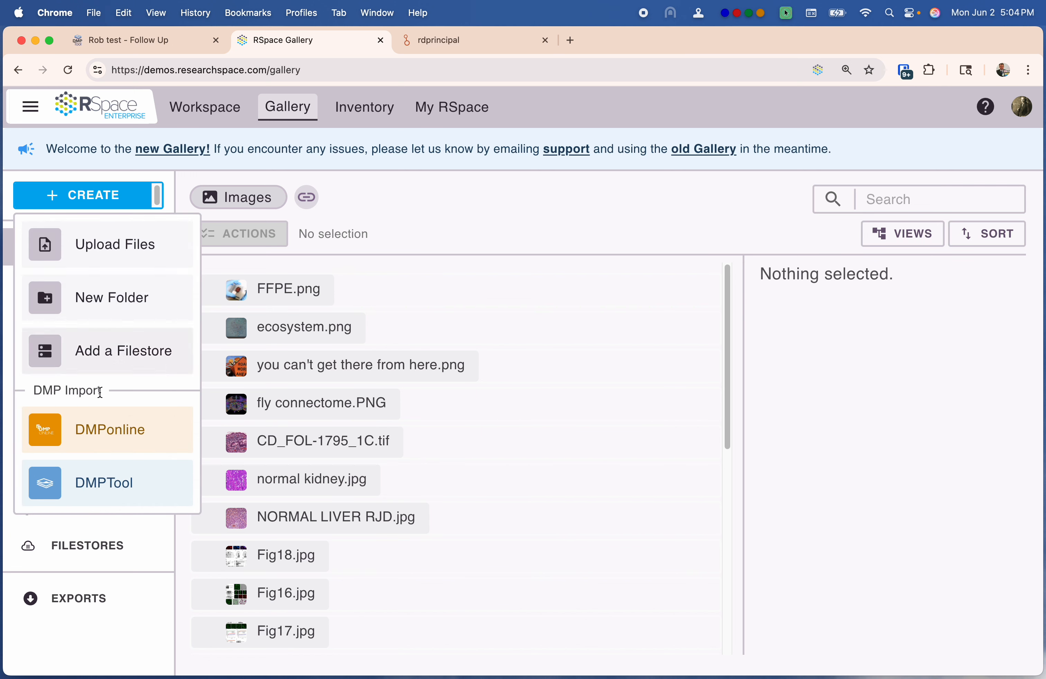
left_click(94, 484)
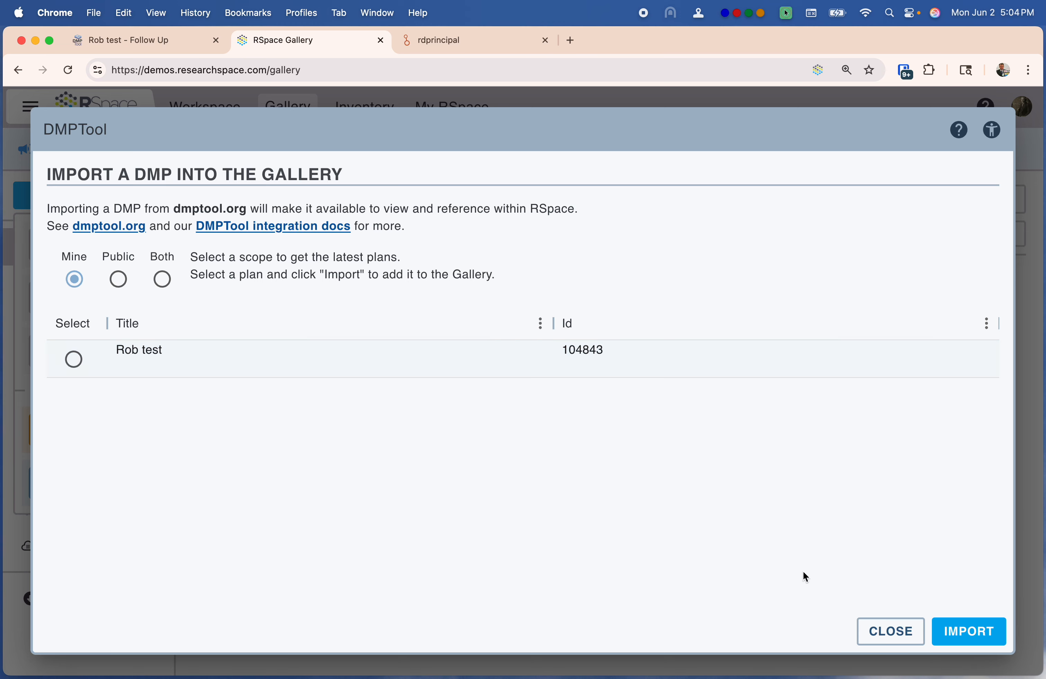
left_click(890, 631)
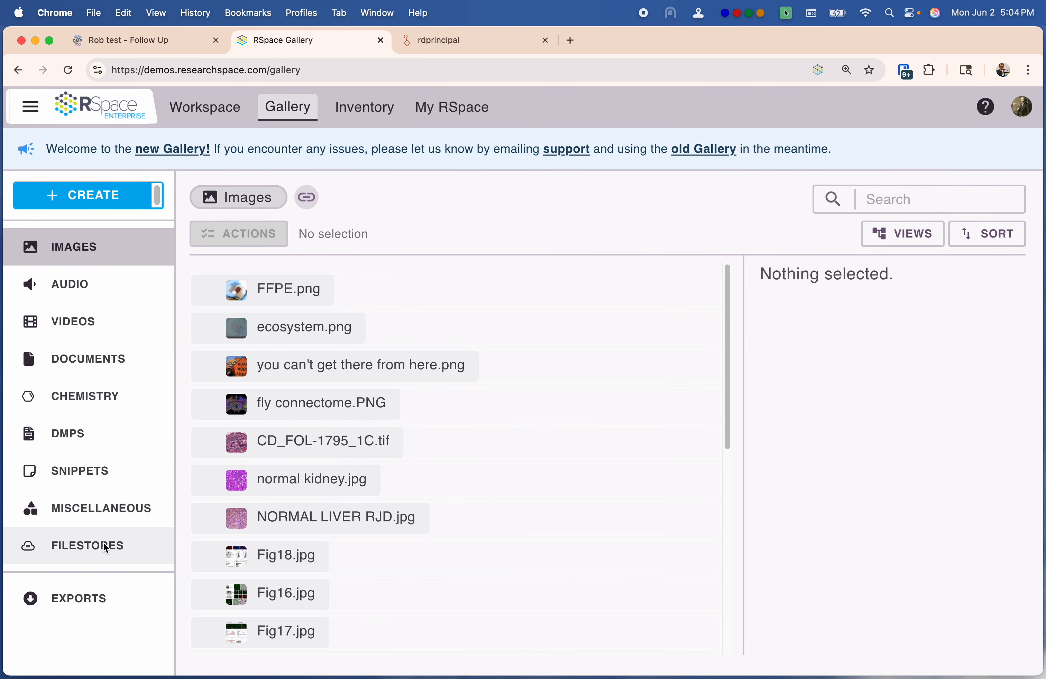
left_click(67, 433)
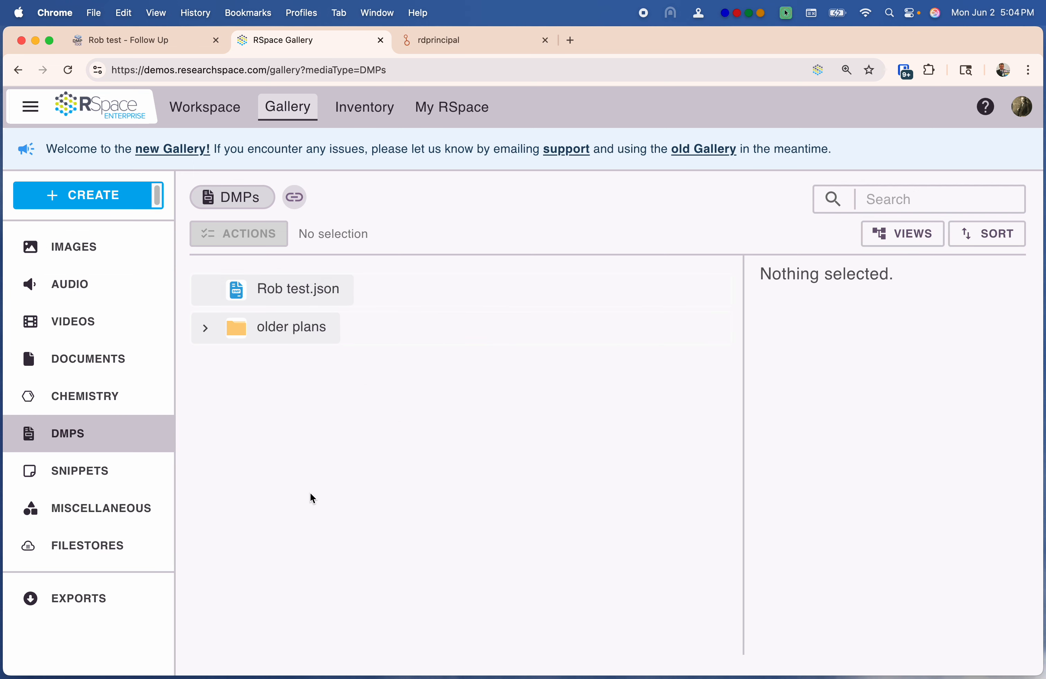
left_click(207, 108)
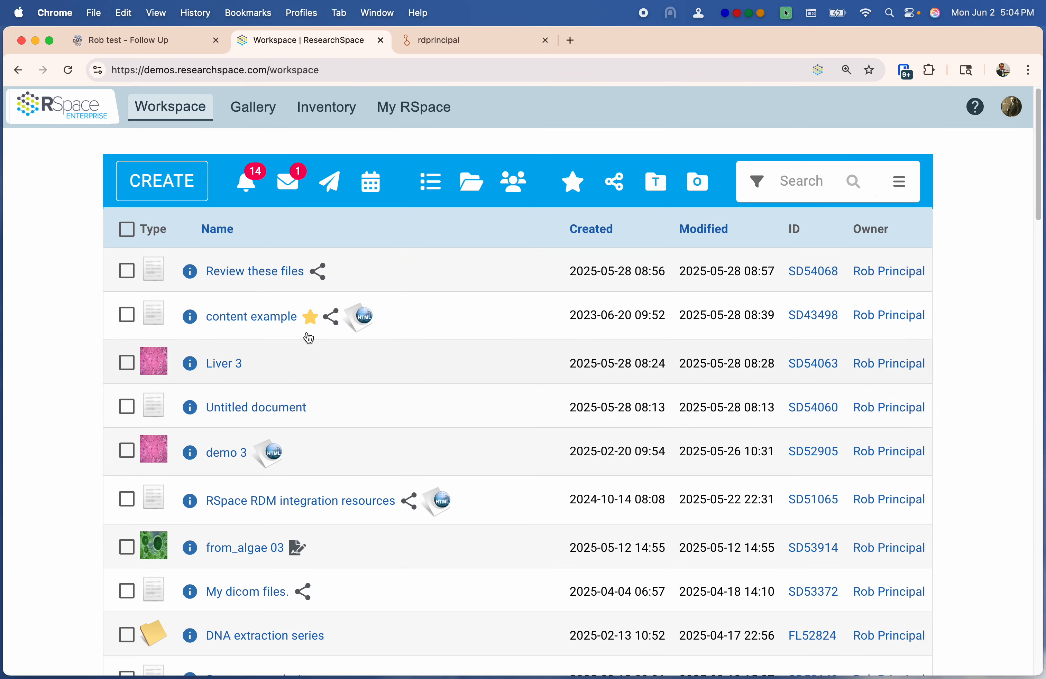
Edit the content example document and add the line "See my plan here:" at the top
left_click(243, 324)
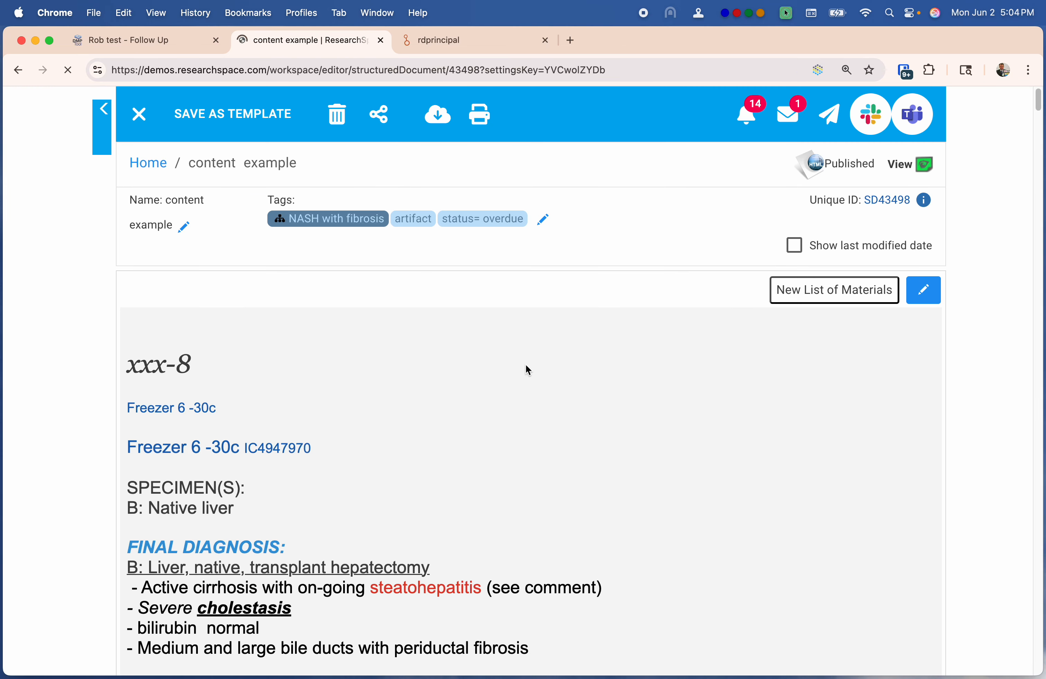
left_click(926, 355)
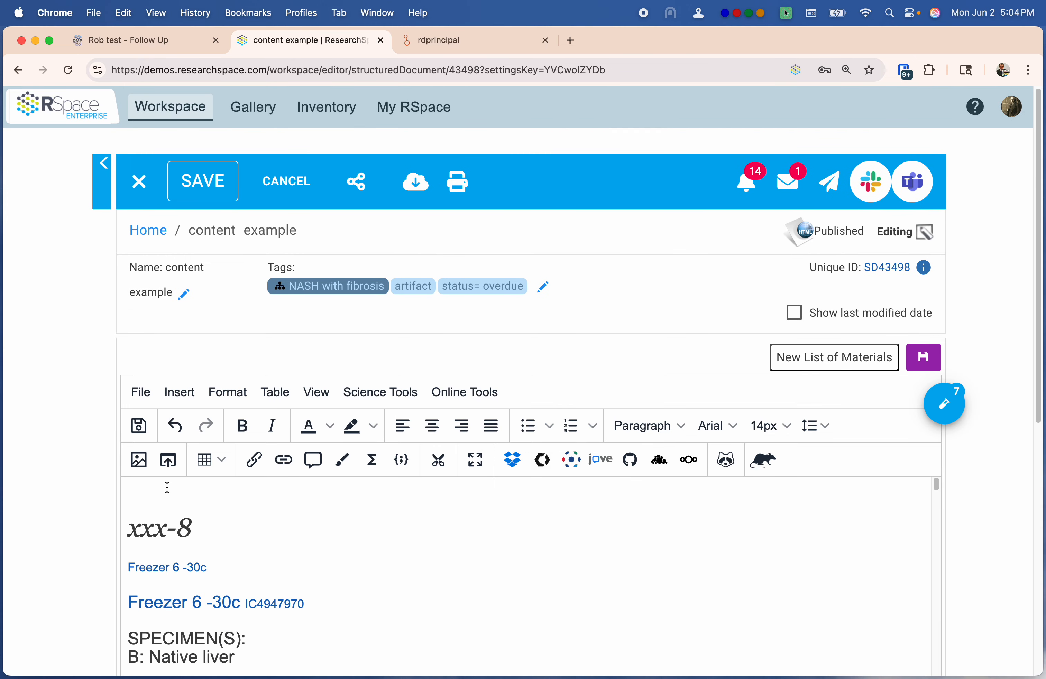
type("See my plan here:")
key("Return")
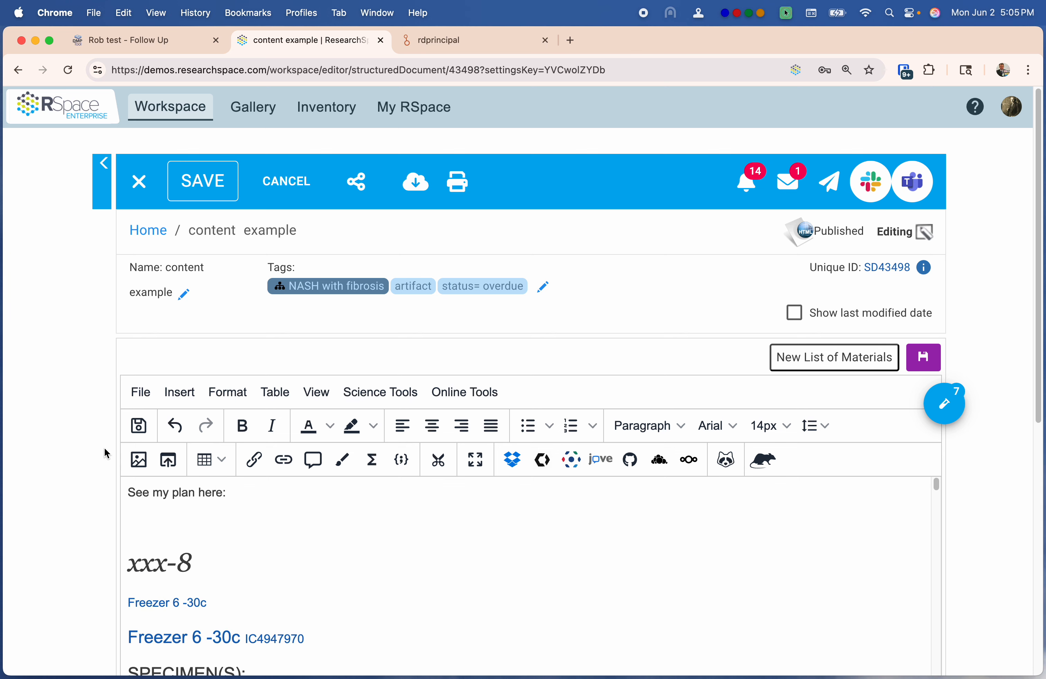
Insert the Rob test.json plan from the RSpace Gallery's DMP section below that line
left_click(180, 392)
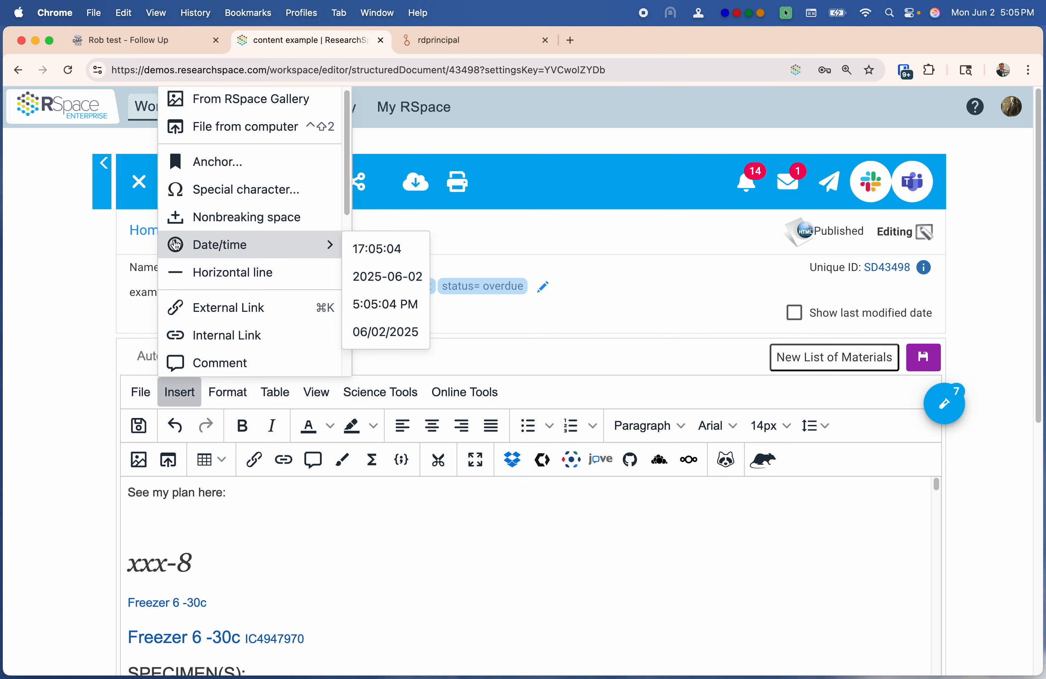
left_click(200, 104)
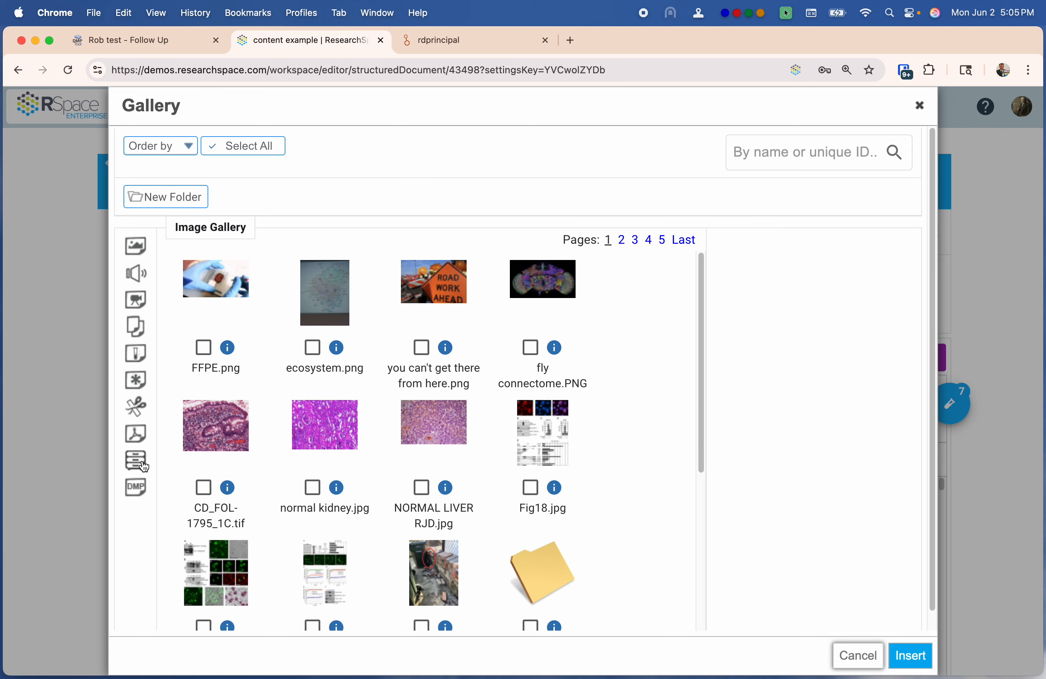
left_click(136, 488)
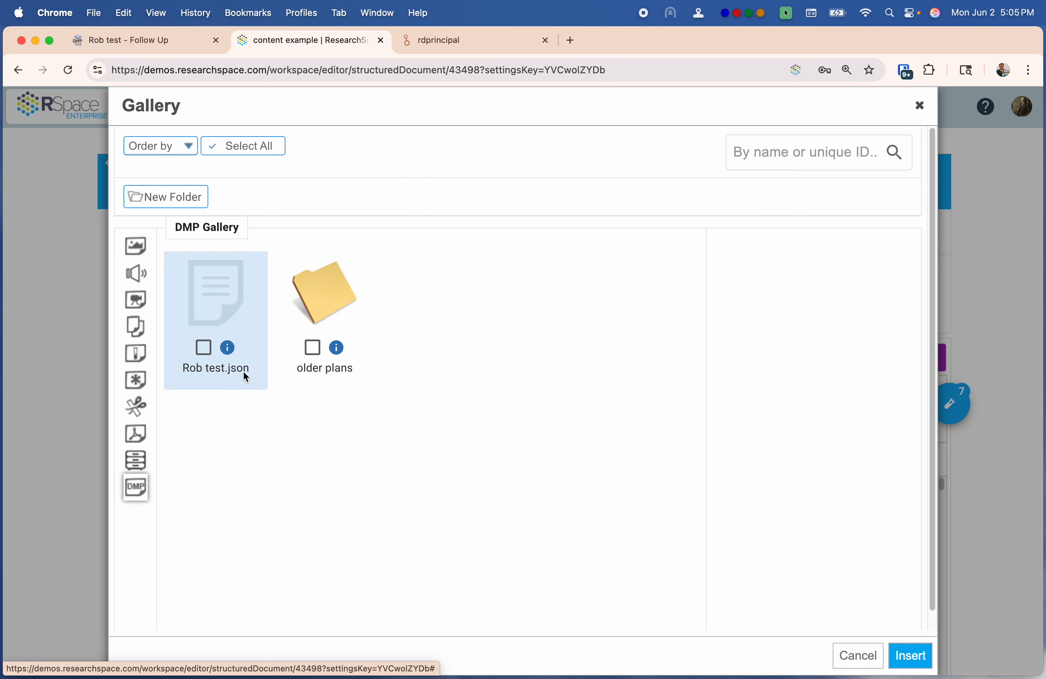
left_click(264, 371)
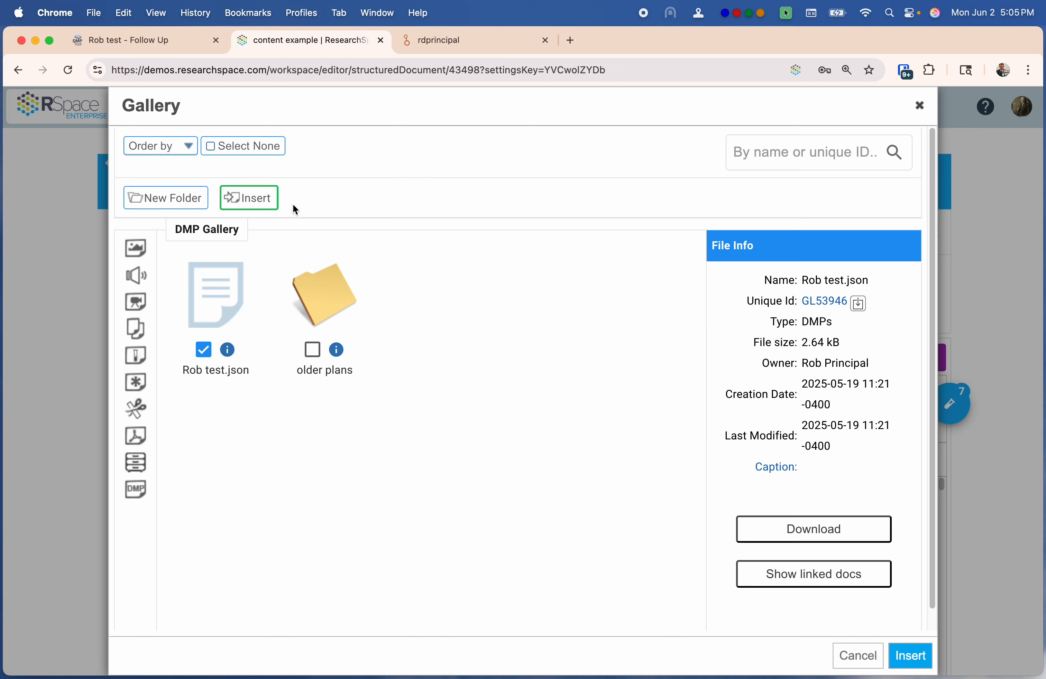
left_click(264, 199)
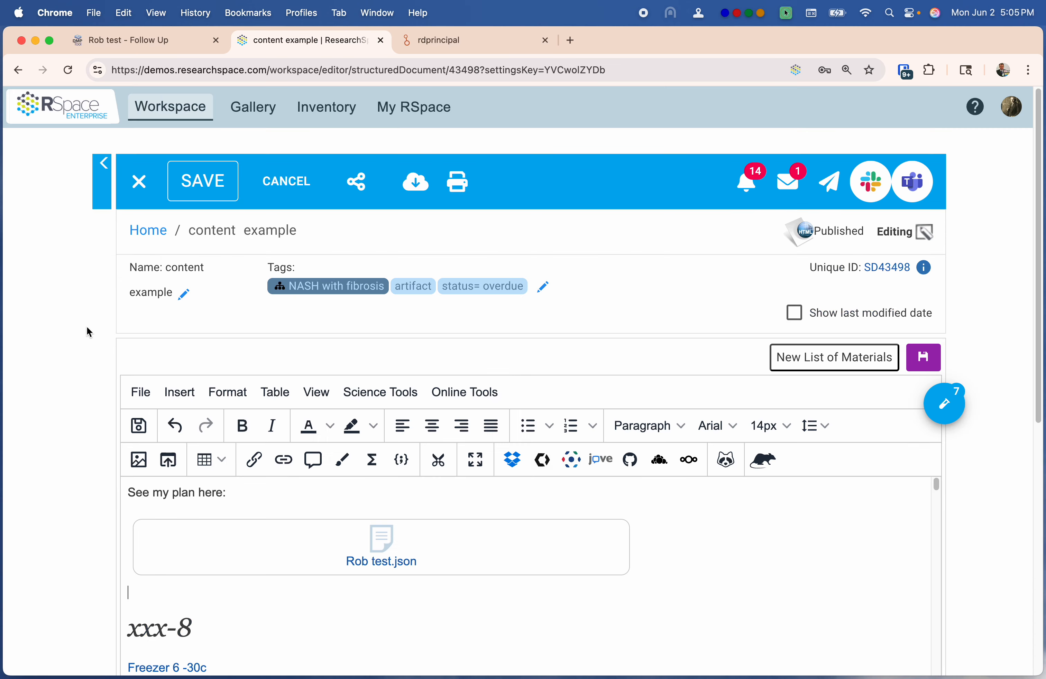
Save the document, check the NASH with fibrosis tag details, and bring up the Export format choices
left_click(937, 366)
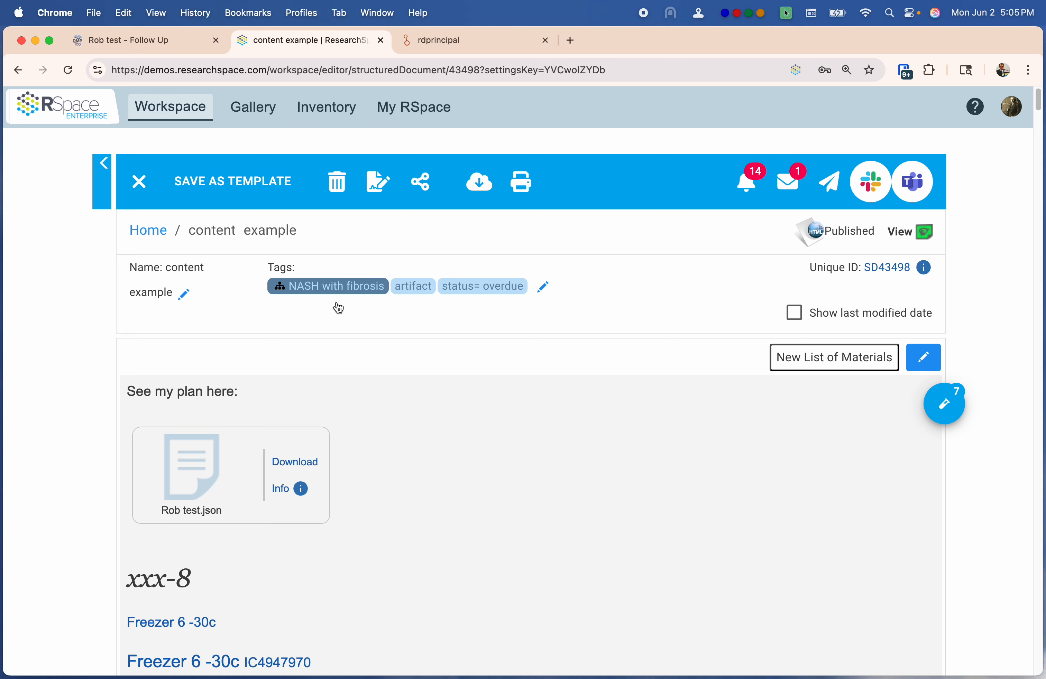
left_click(321, 291)
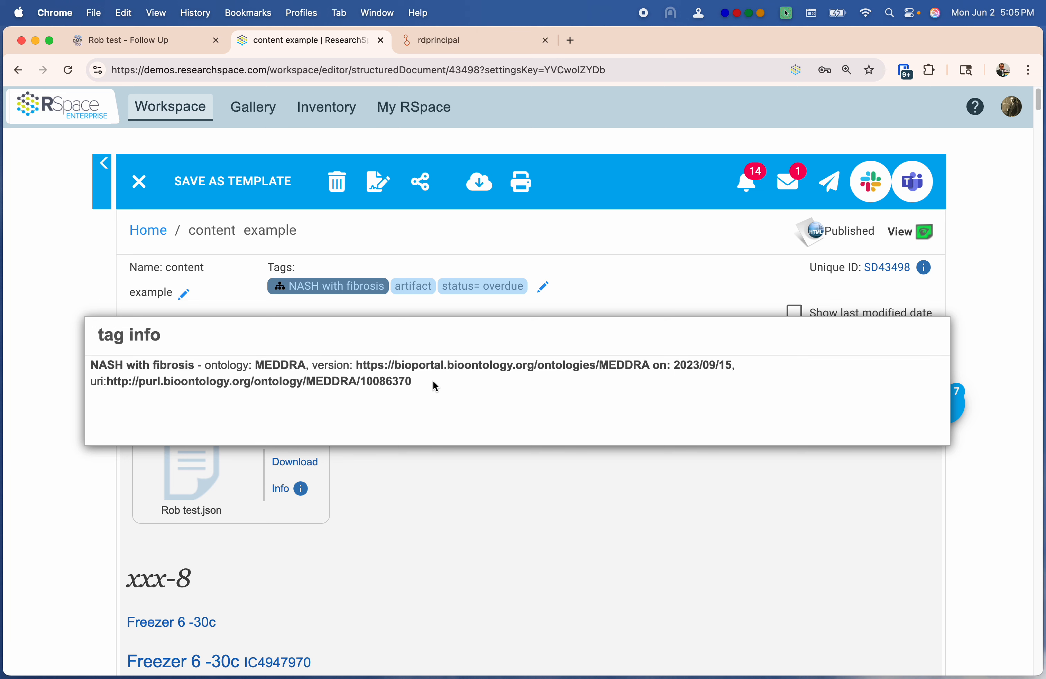
left_click(646, 283)
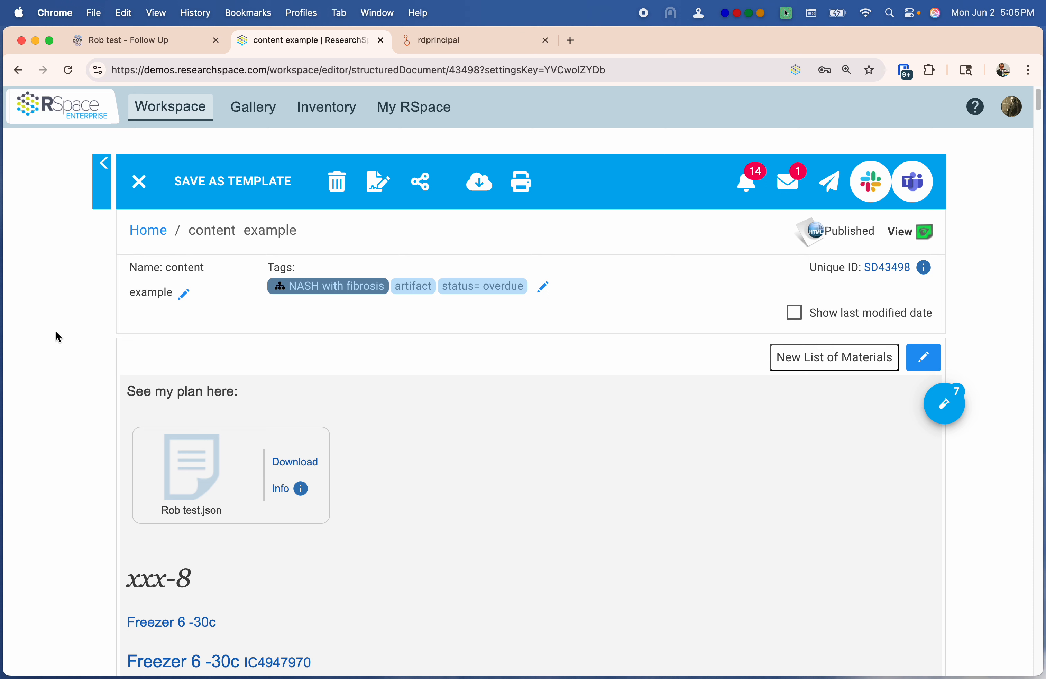
left_click(480, 181)
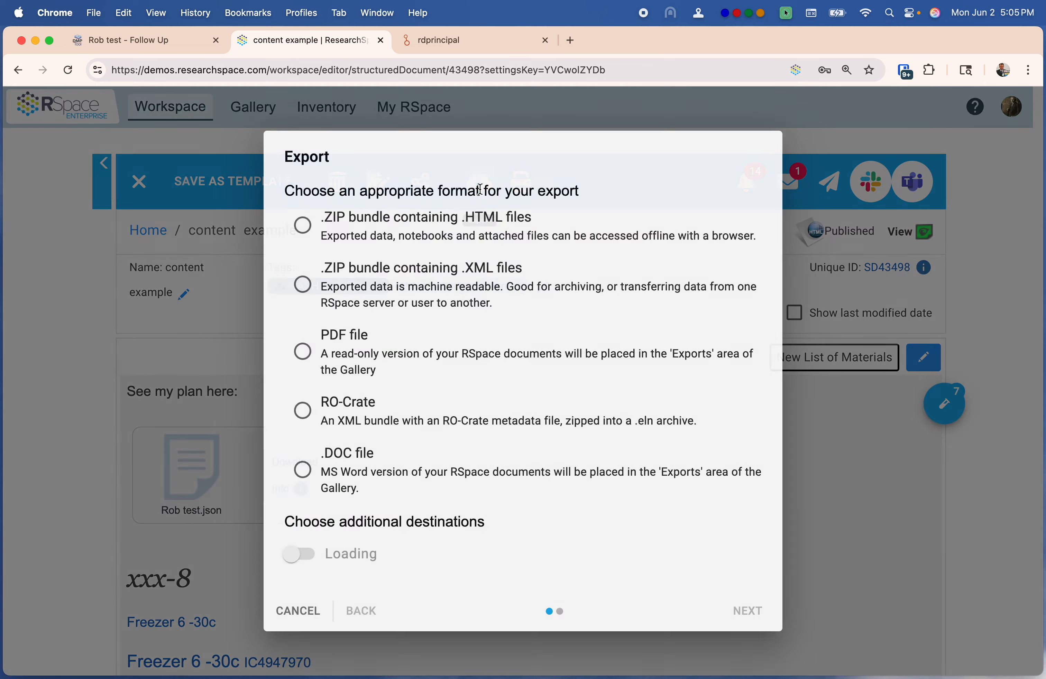
Set the export to a .ZIP bundle of .HTML files sent to a repository, advancing to Setup Repository
left_click(304, 227)
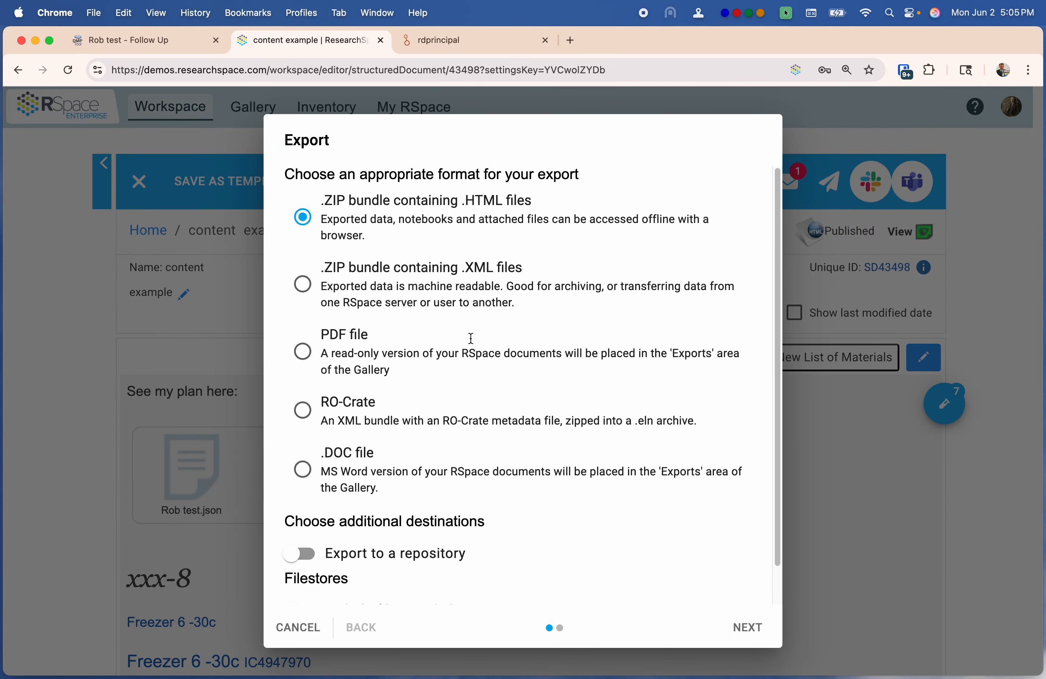
scroll(469, 338, "down", 1)
left_click(301, 531)
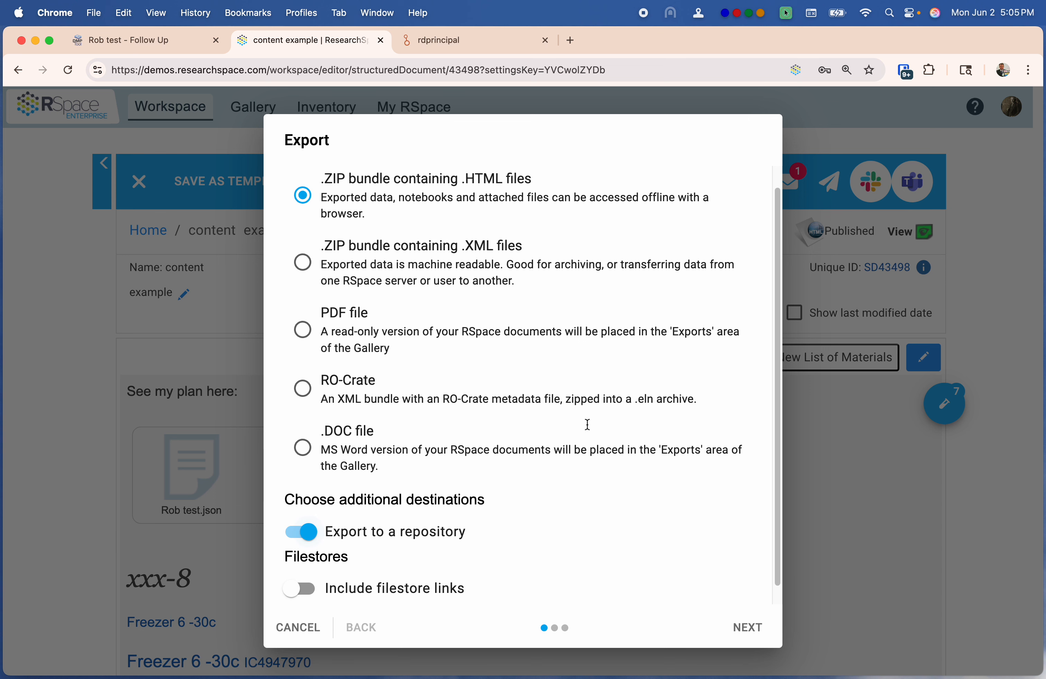
scroll(588, 425, "down", 1)
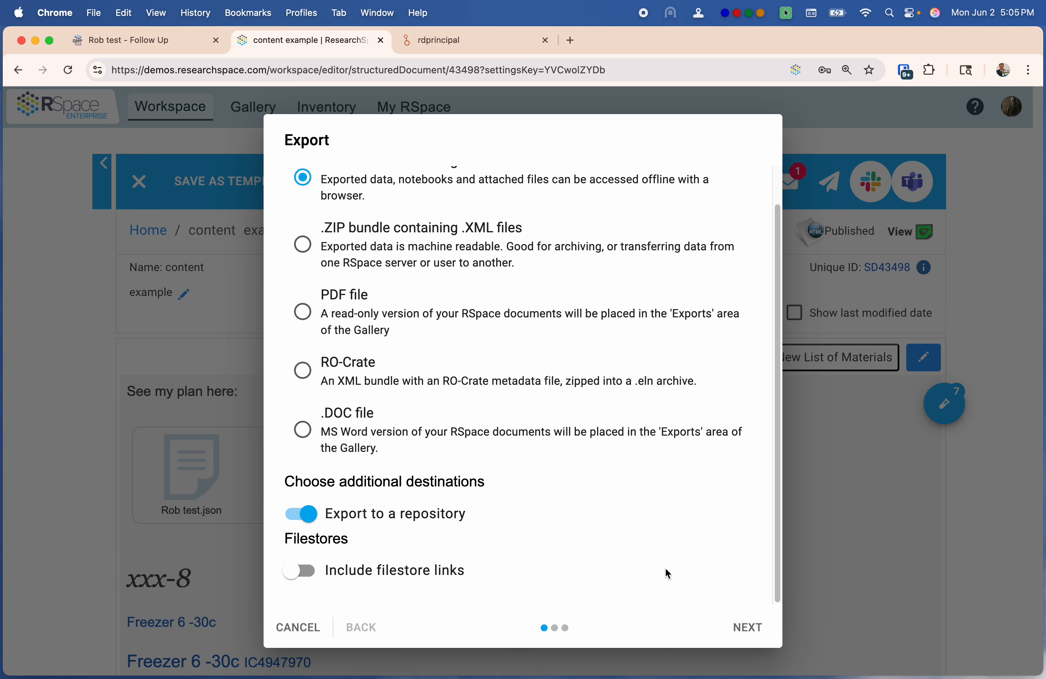
left_click(760, 633)
left_click(747, 486)
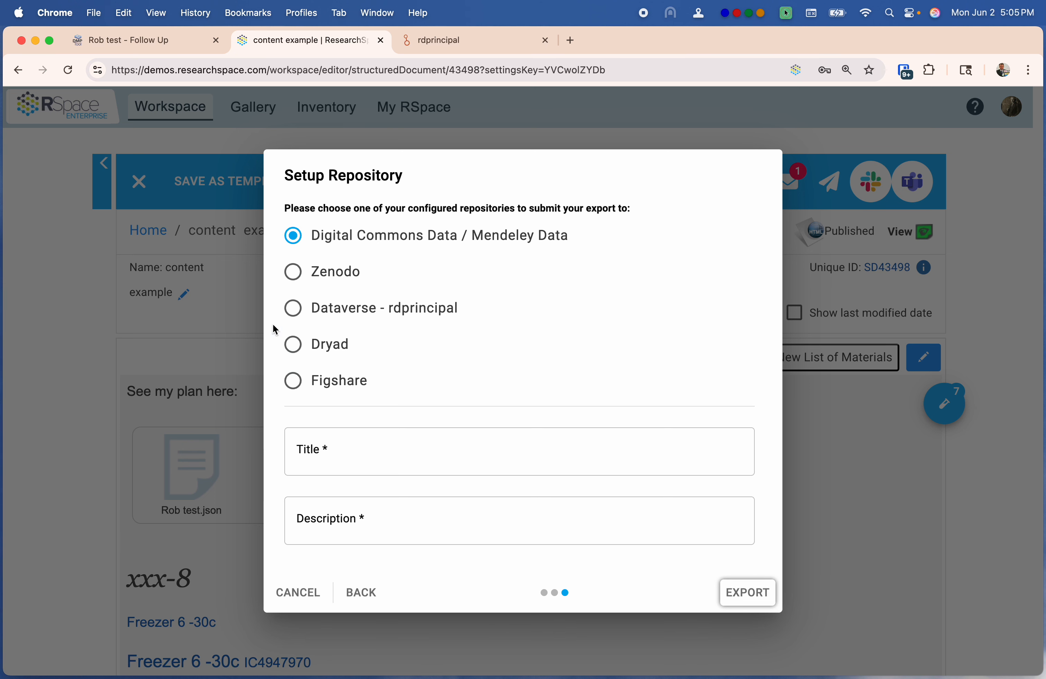
Choose Dataverse - rdprincipal as the repository and associate the export with the test plan
left_click(293, 308)
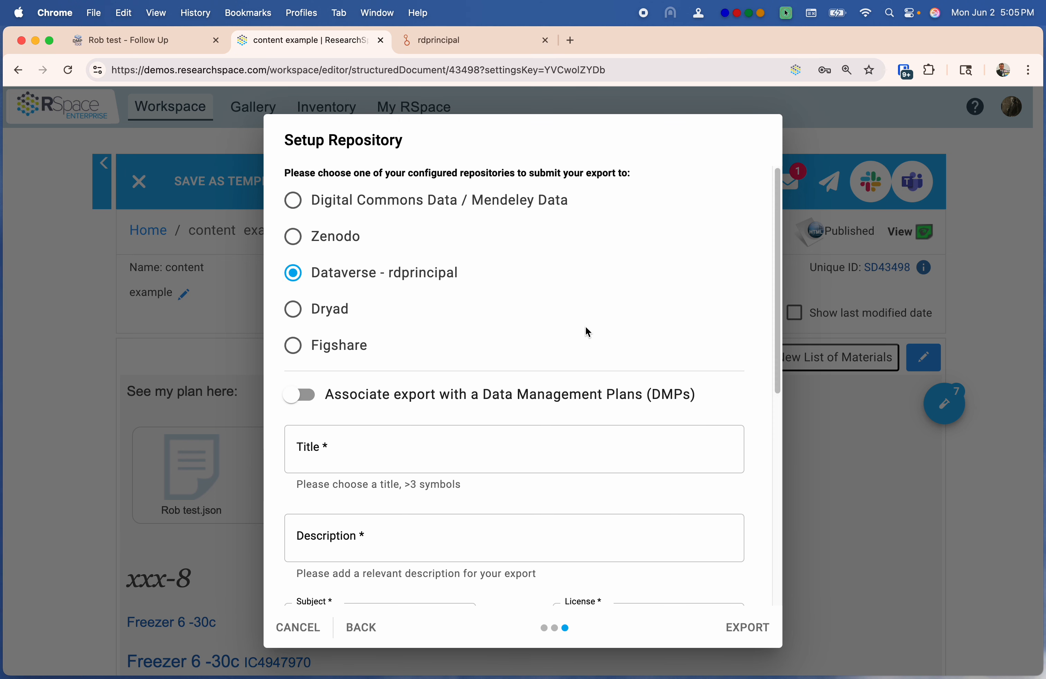
scroll(586, 334, "down", 2)
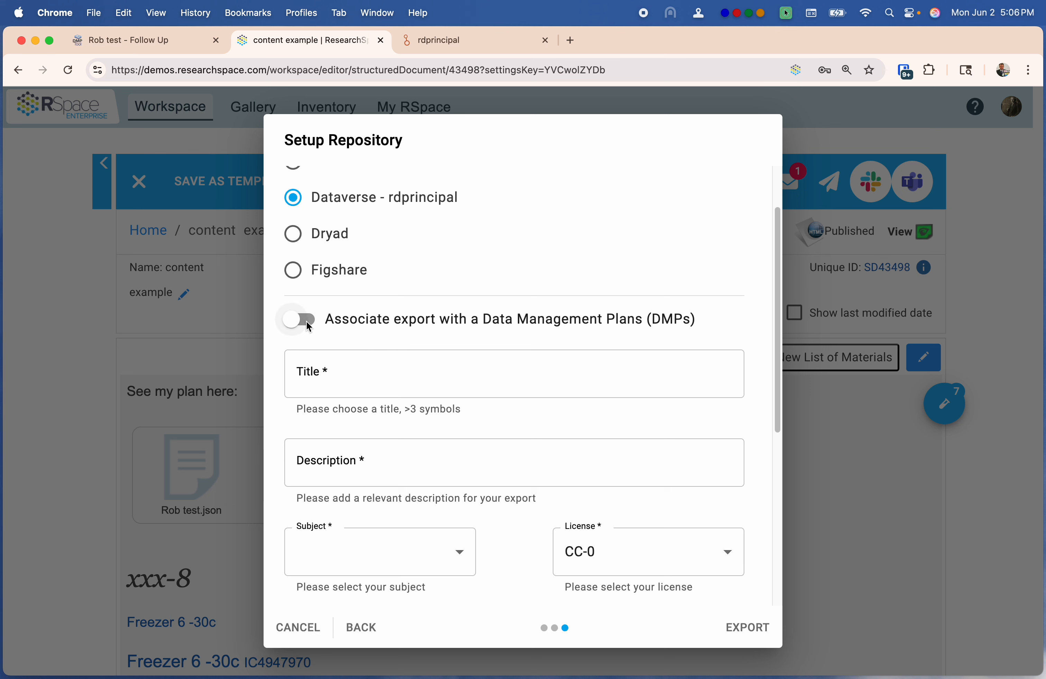
left_click(310, 326)
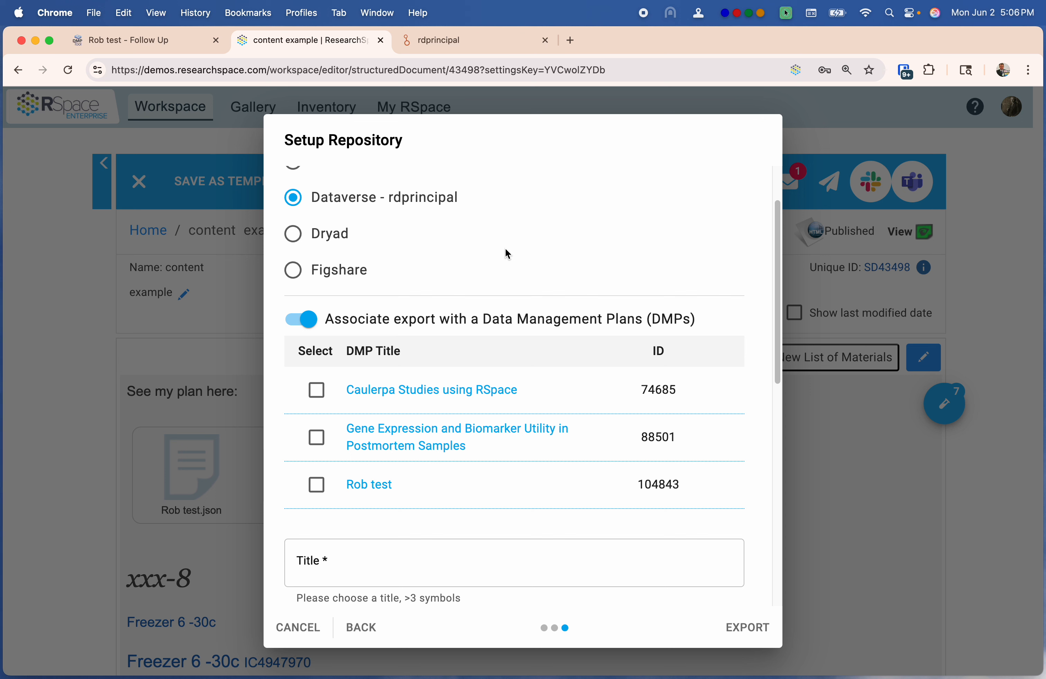
left_click(318, 485)
Title the dataset 'Test one', reuse it as the description, and set subject Medicine, Health and Life Sciences
scroll(514, 527, "down", 3)
left_click(449, 468)
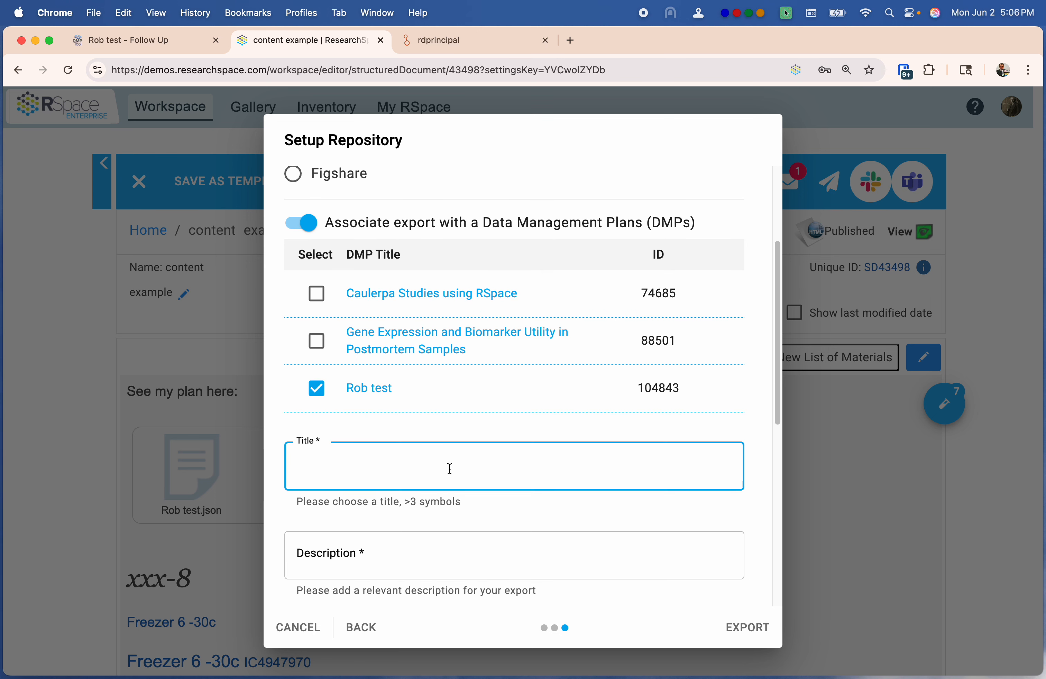
type("Test on")
left_click_drag(396, 469, 273, 477)
key("cmd+c")
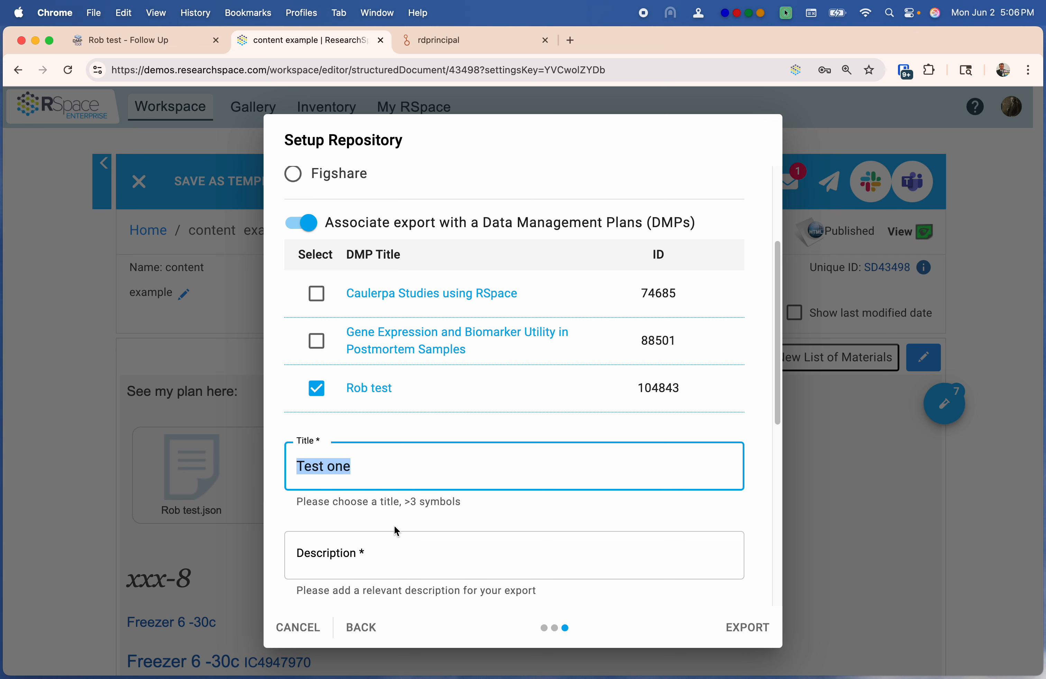
left_click(390, 542)
key("cmd+v")
scroll(427, 527, "down", 10)
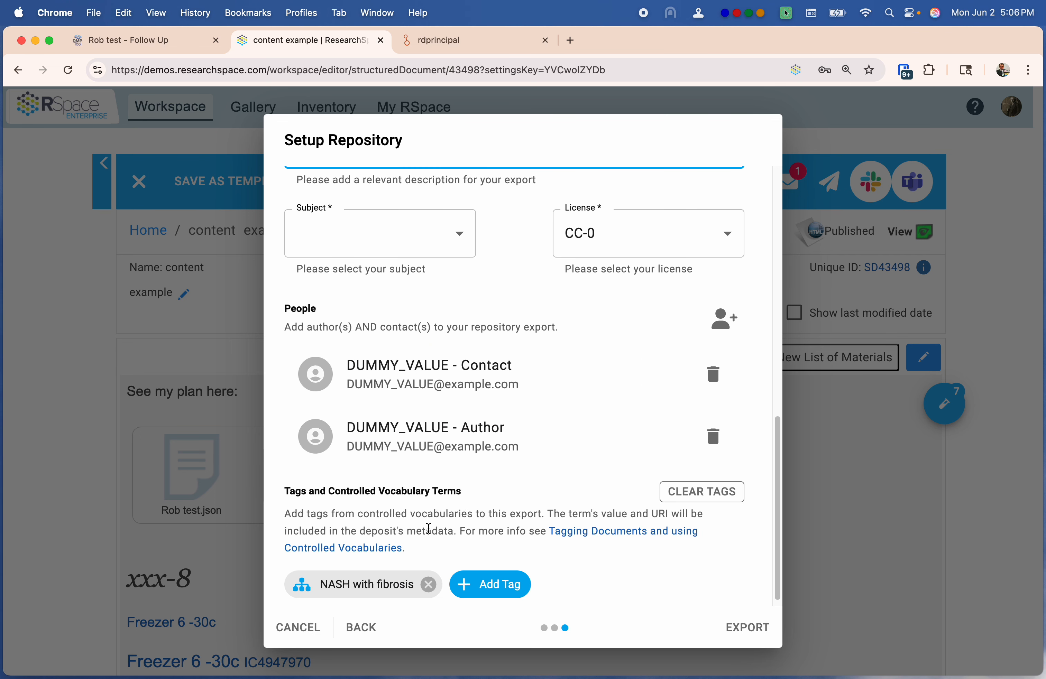
left_click(462, 242)
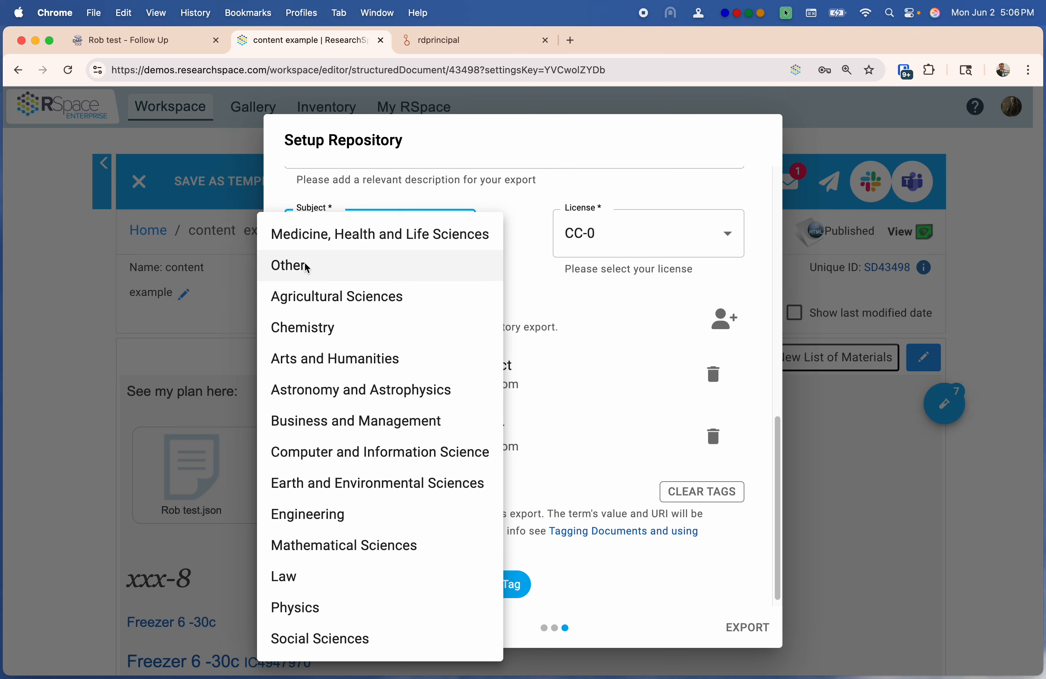
left_click(327, 239)
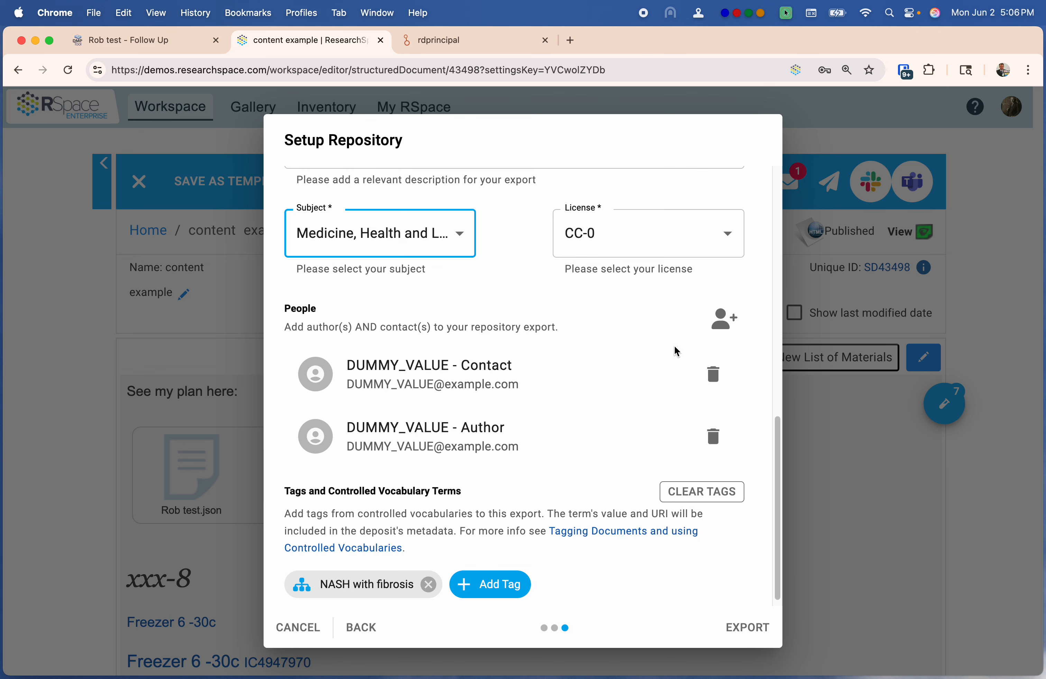
Add a new Author, entering the person's name and e-mail address
left_click(725, 319)
left_click(470, 325)
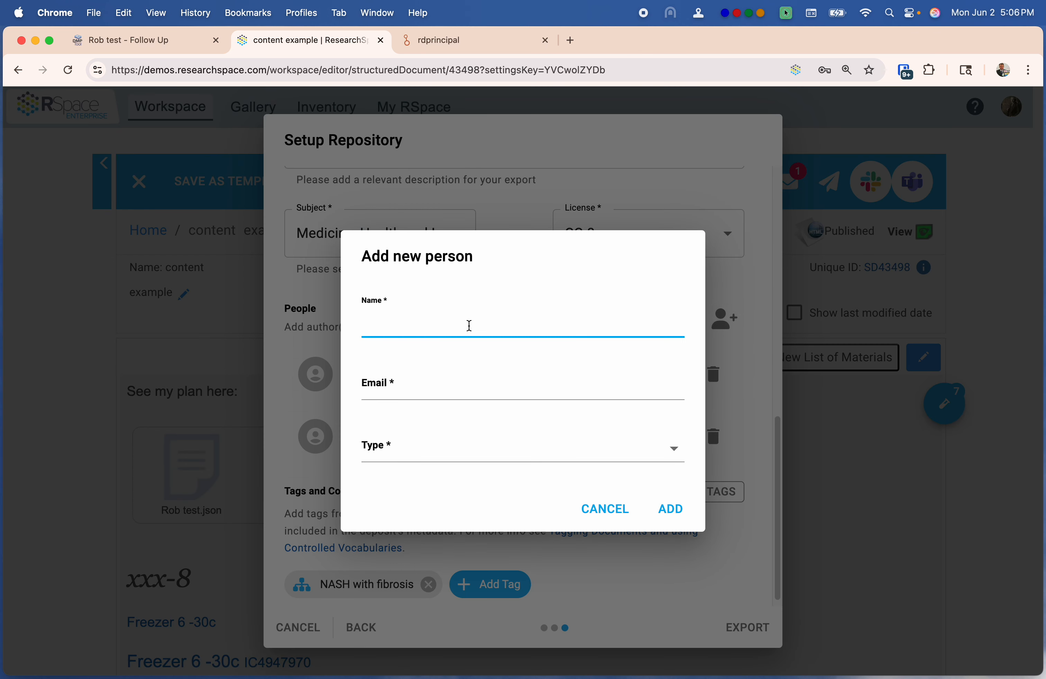
type("rob")
left_click(505, 388)
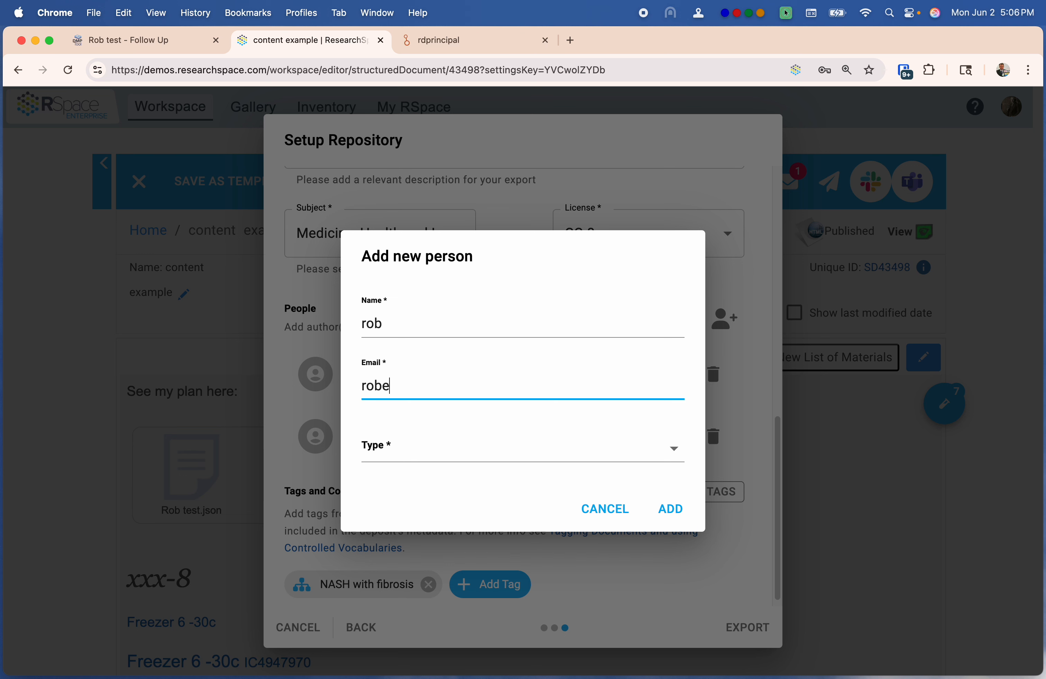
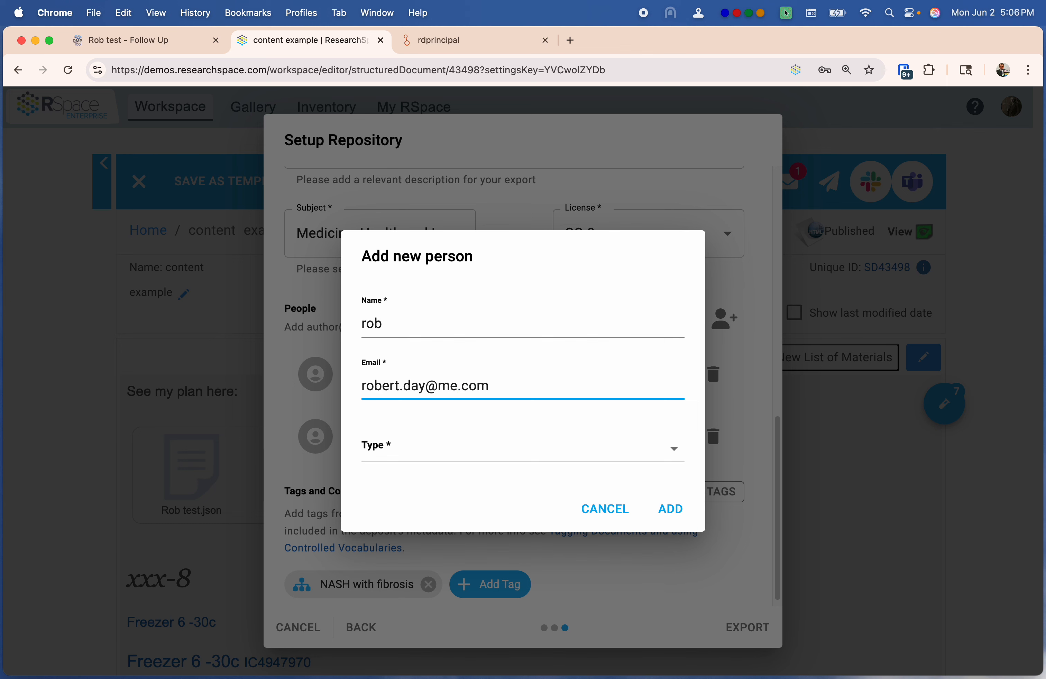
left_click(534, 459)
left_click(437, 488)
left_click(687, 509)
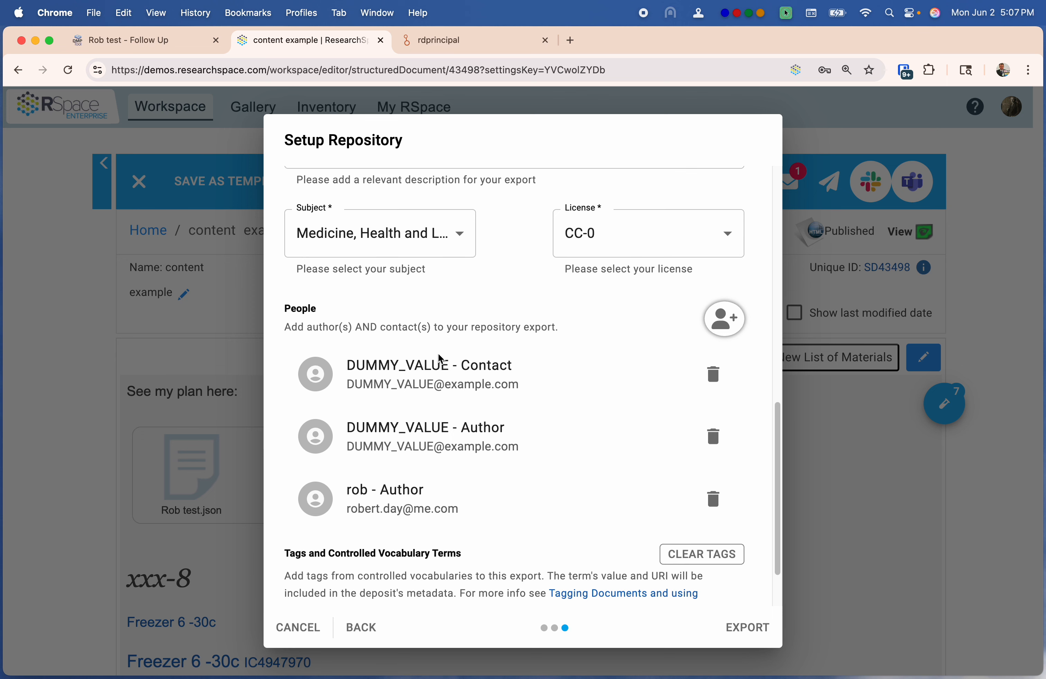
Add a second person as Contact, entering their name and a mailinator.com e-mail address
left_click(723, 319)
left_click(455, 323)
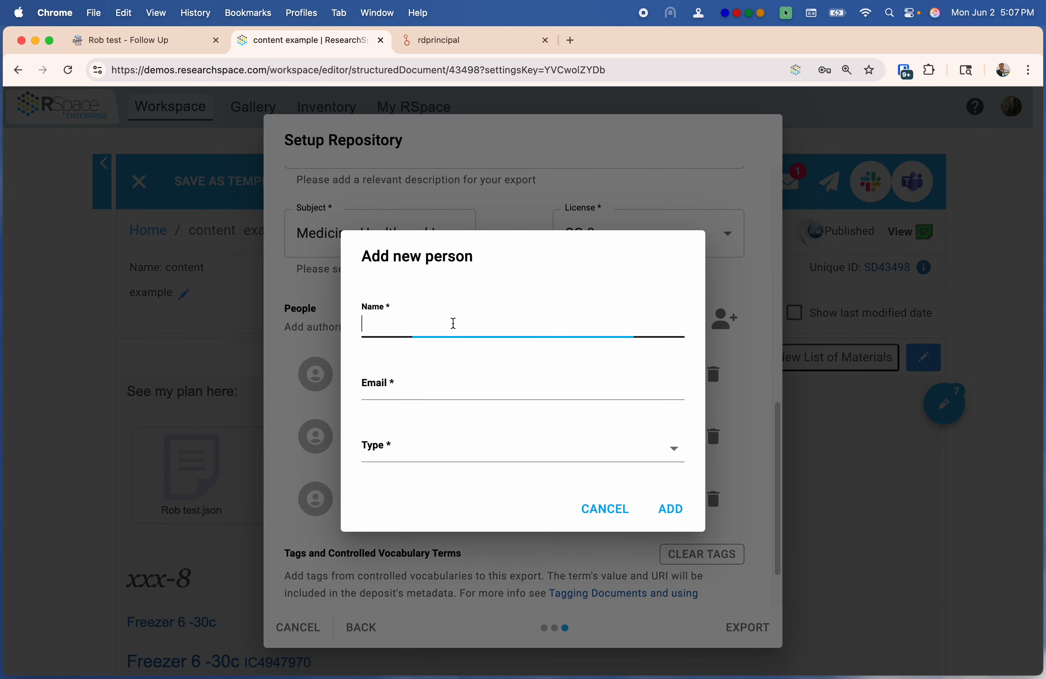
type("john")
left_click(477, 379)
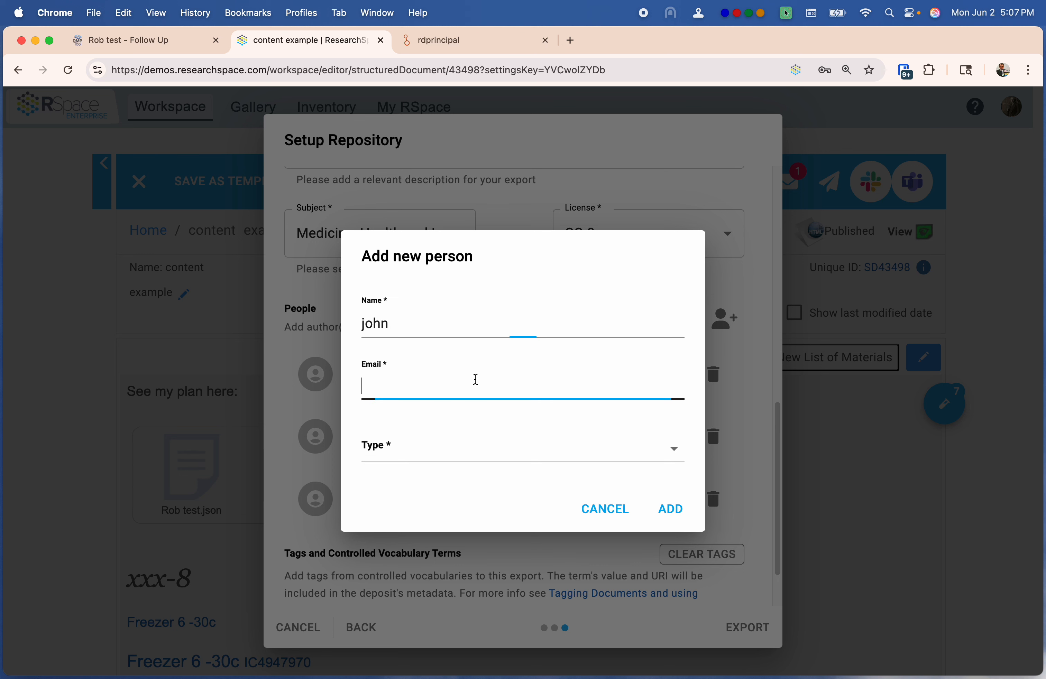
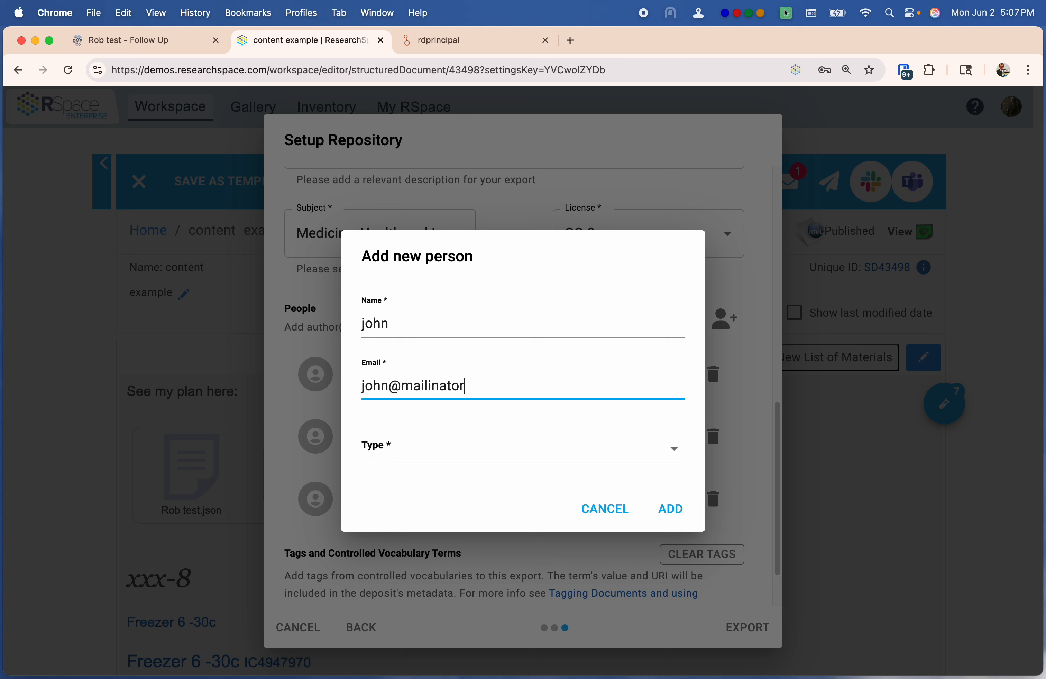
left_click(474, 445)
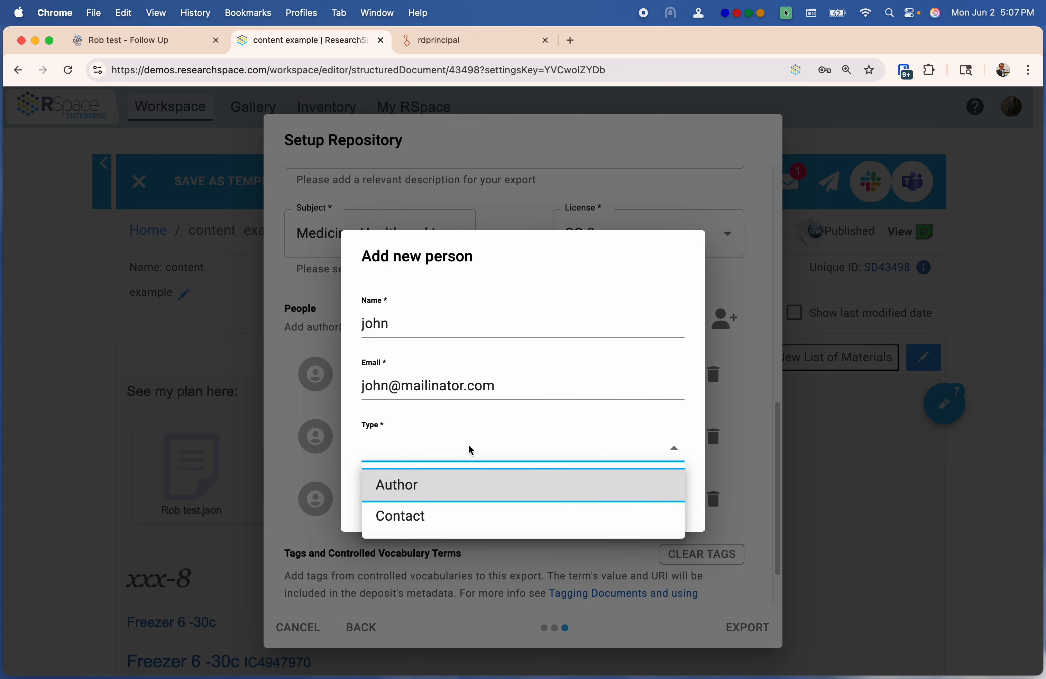
left_click(430, 521)
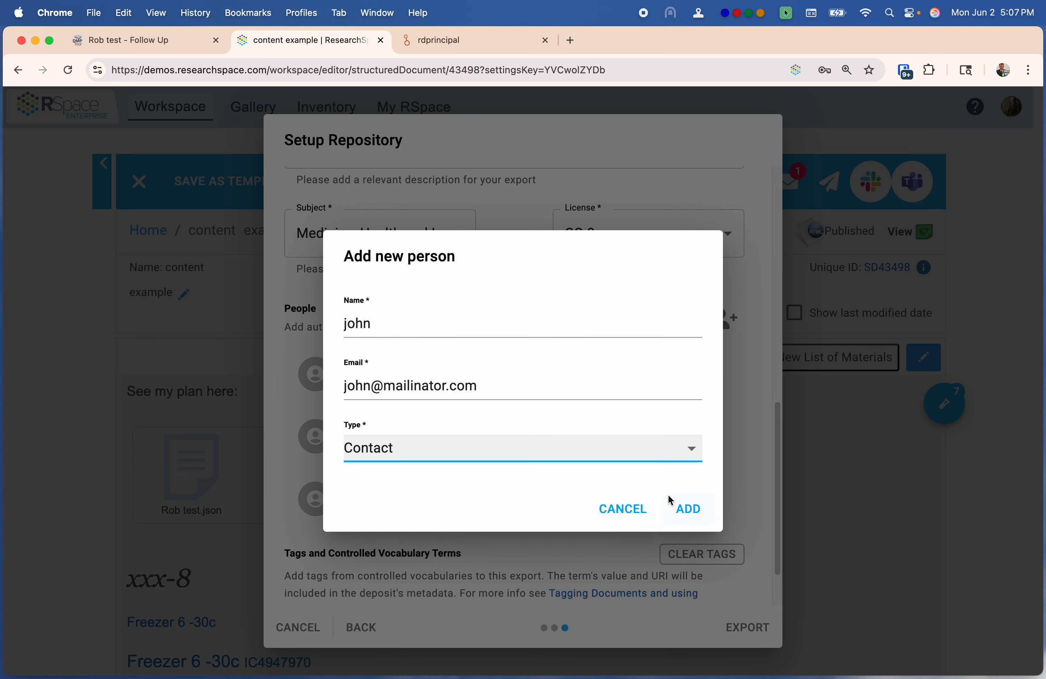
left_click(693, 509)
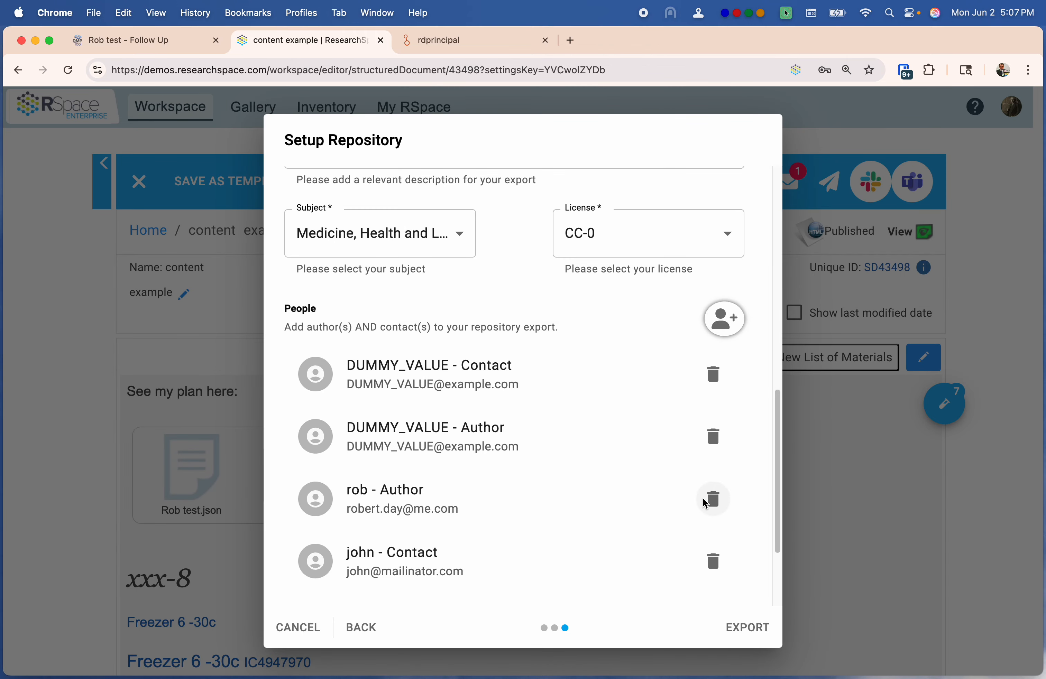
Delete the DUMMY_VALUE placeholder author and contact entries
scroll(597, 498, "down", 1)
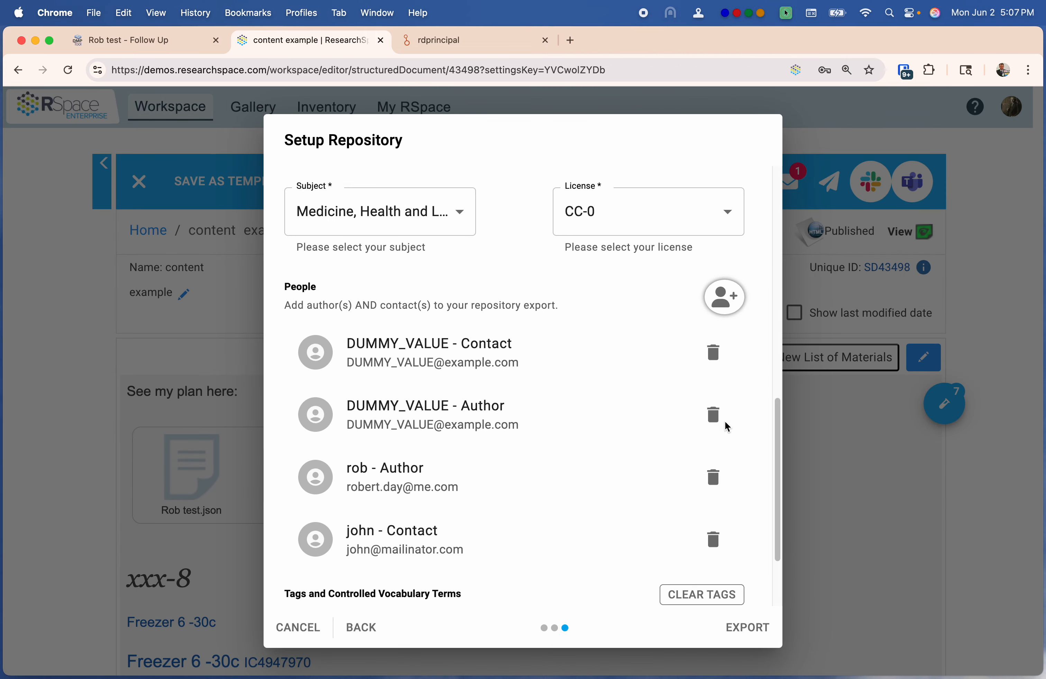
left_click(715, 416)
left_click(713, 352)
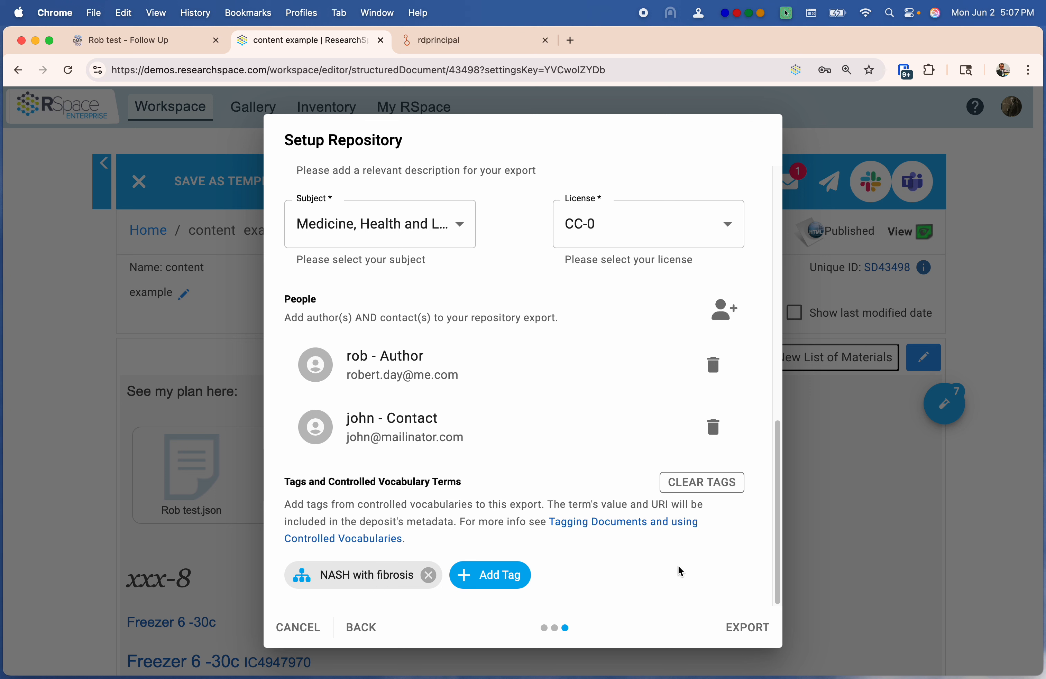
Submit the repository export with the EXPORT button
left_click(756, 630)
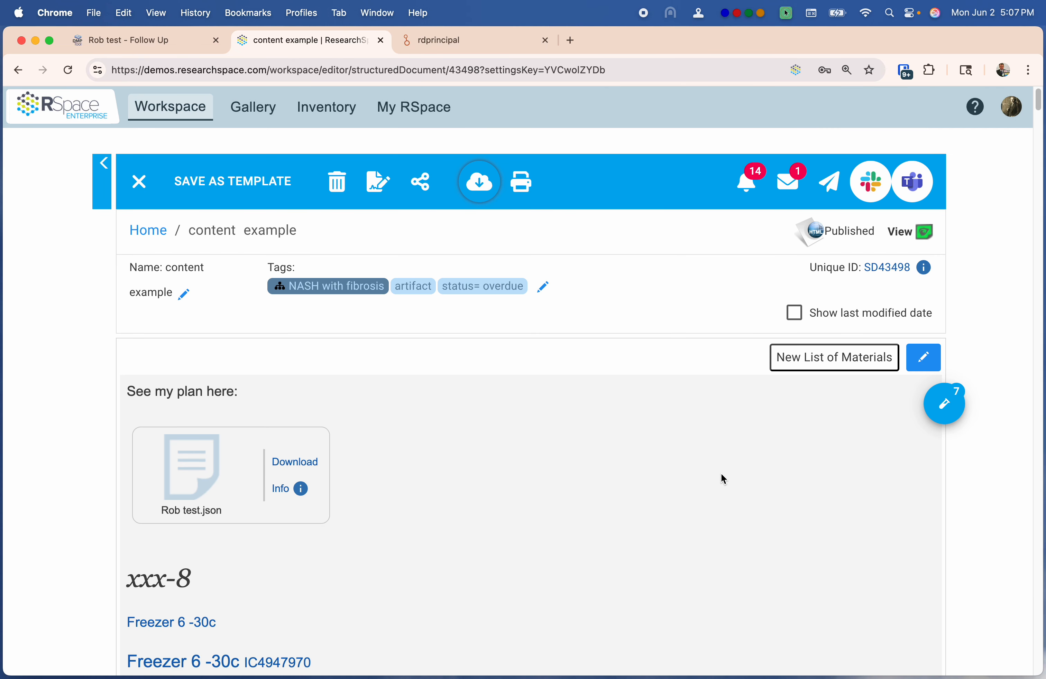
scroll(722, 475, "down", 20)
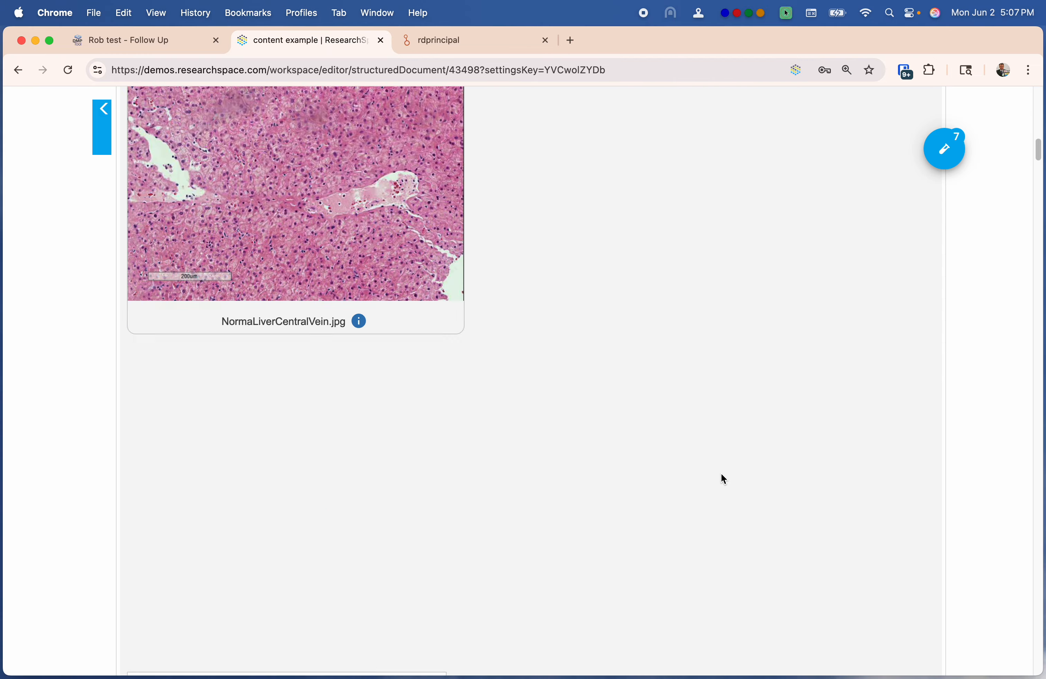
scroll(721, 473, "down", 10)
scroll(721, 477, "up", 20)
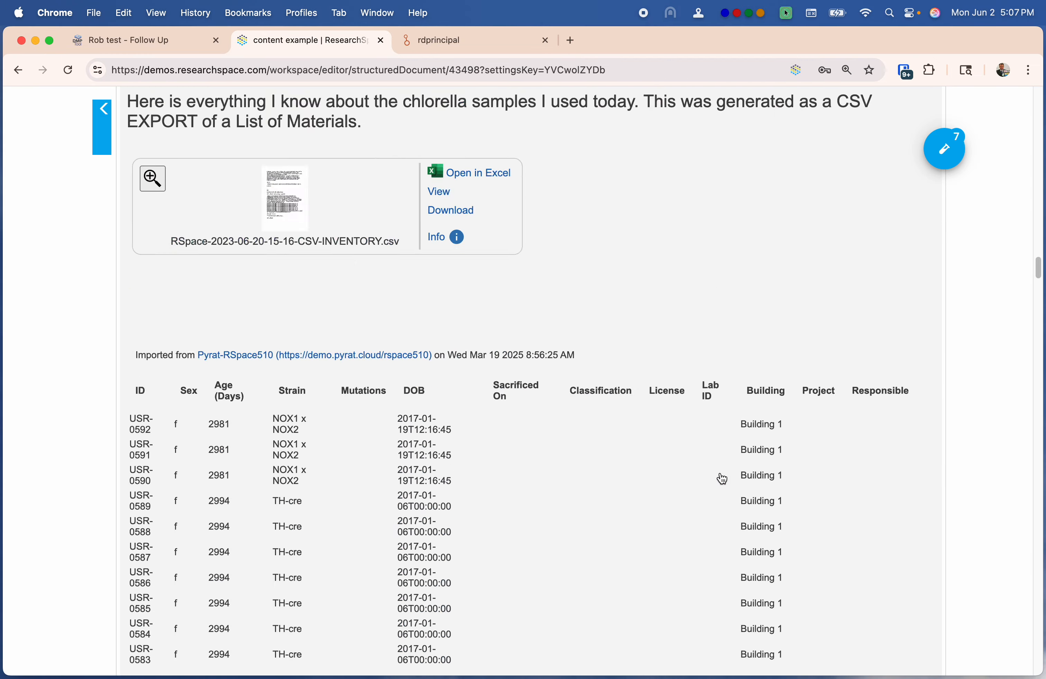
scroll(721, 478, "up", 2)
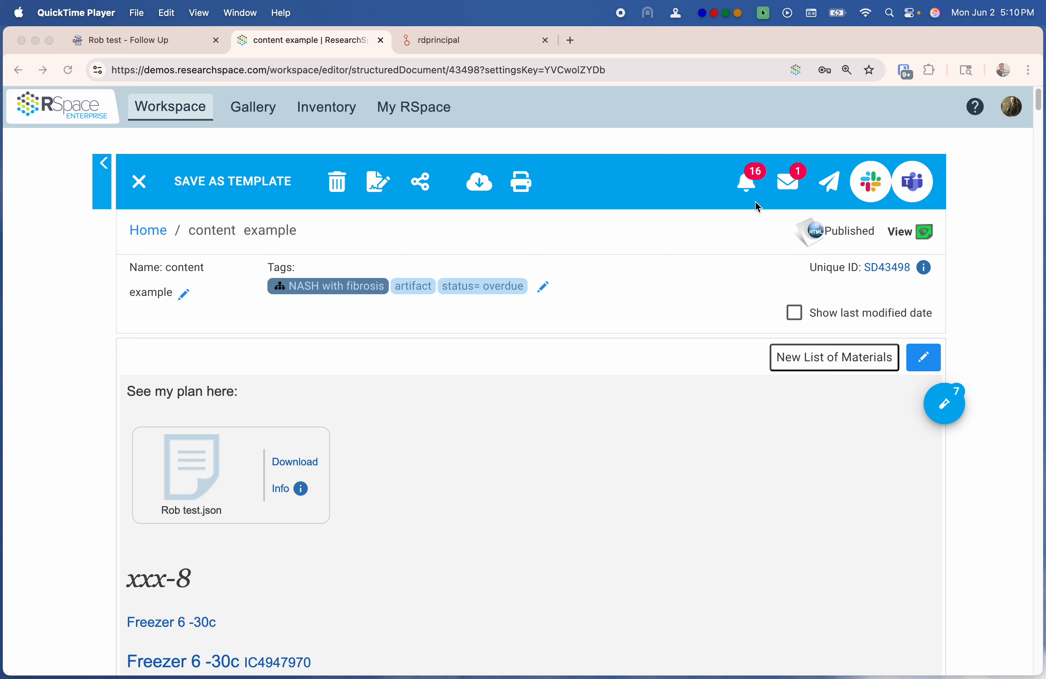
left_click(749, 184)
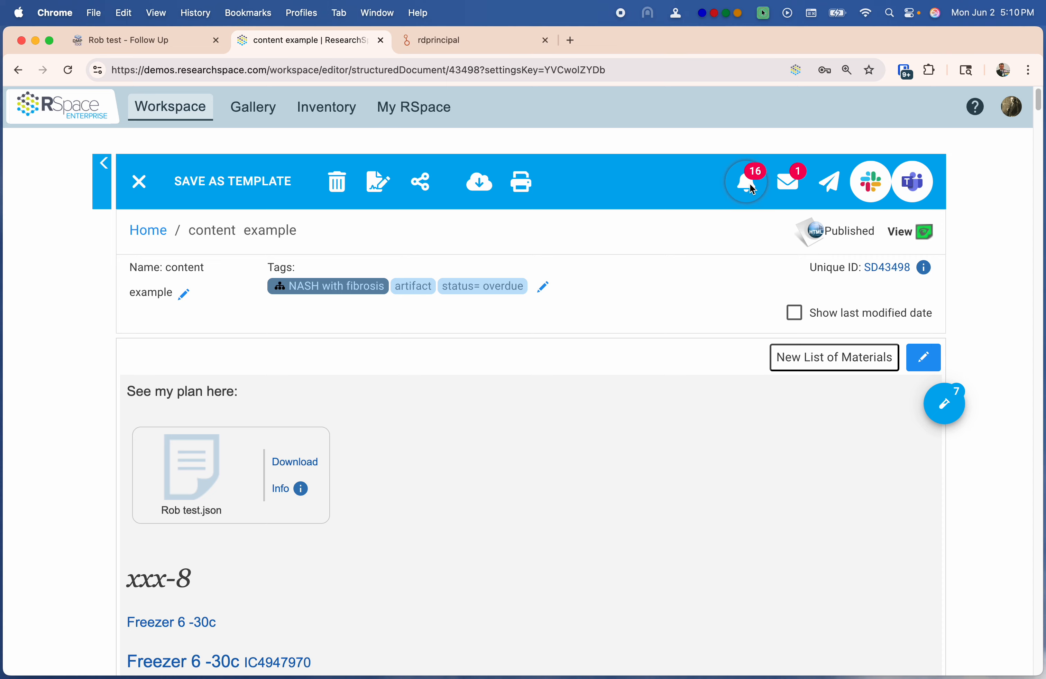
left_click(751, 184)
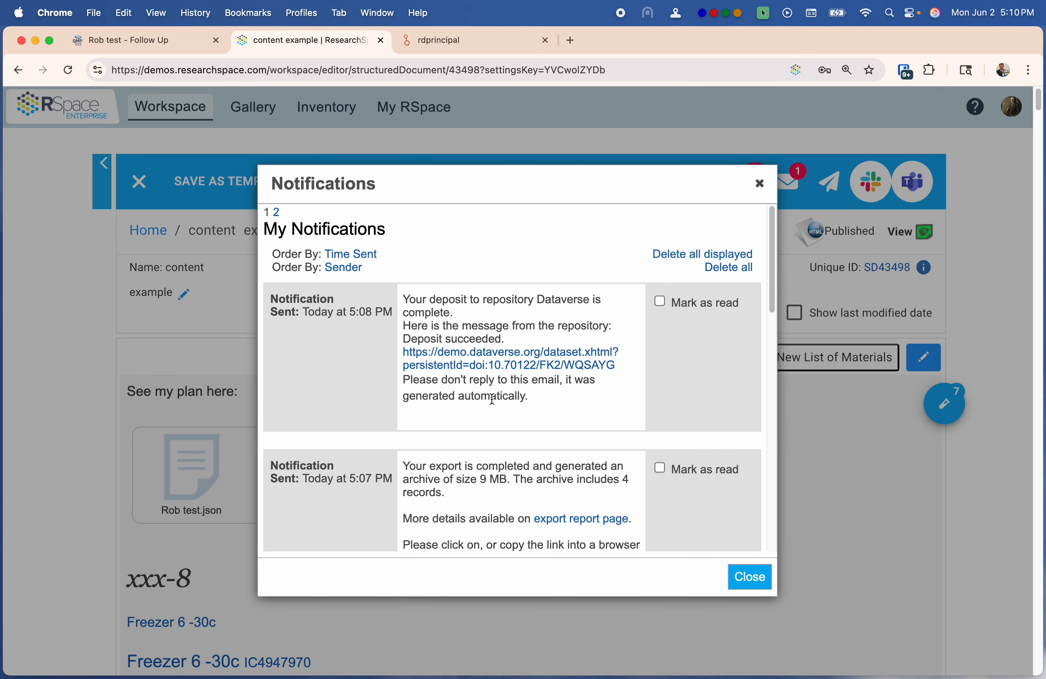
scroll(503, 513, "down", 3)
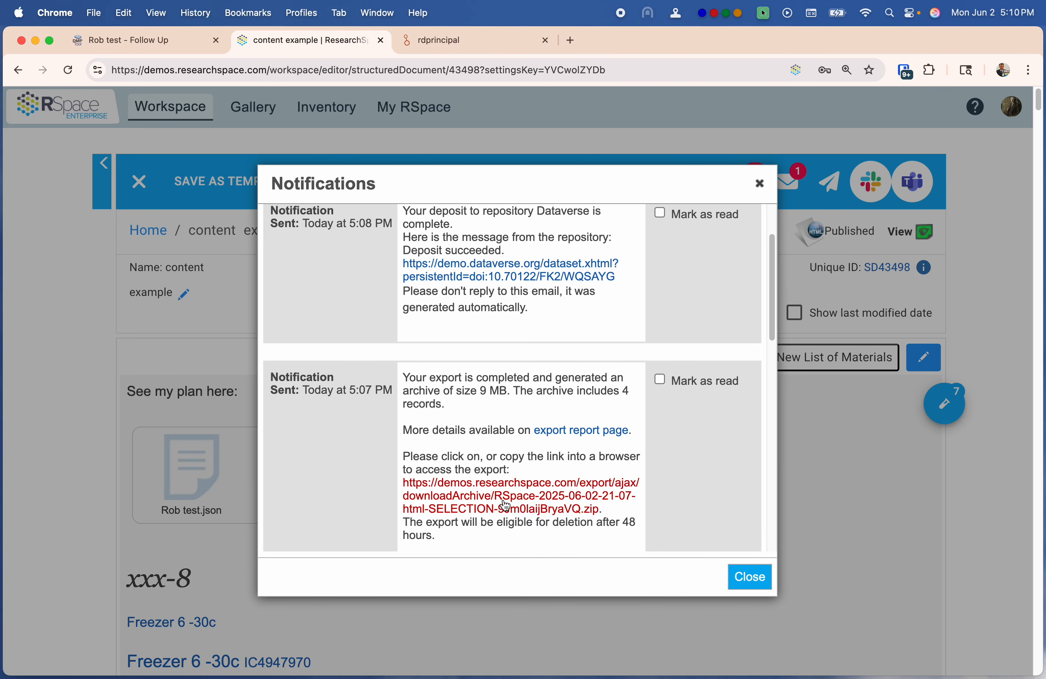
scroll(446, 268, "up", 3)
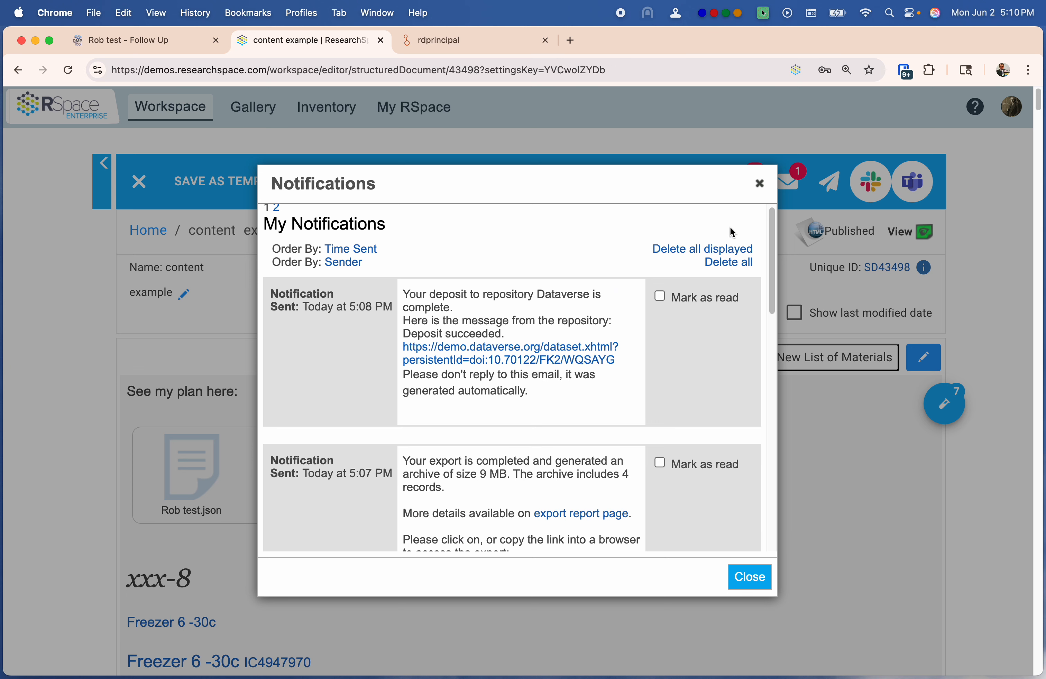
left_click(759, 182)
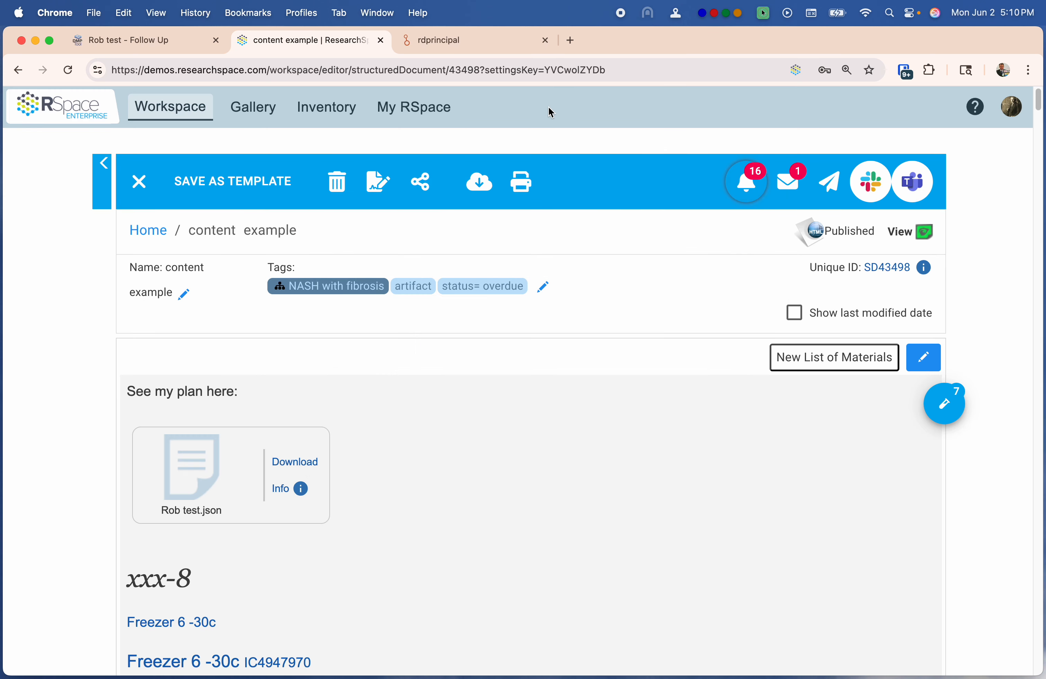
Reload the rdprincipal Dataverse collection and open the new Test one dataset
left_click(481, 44)
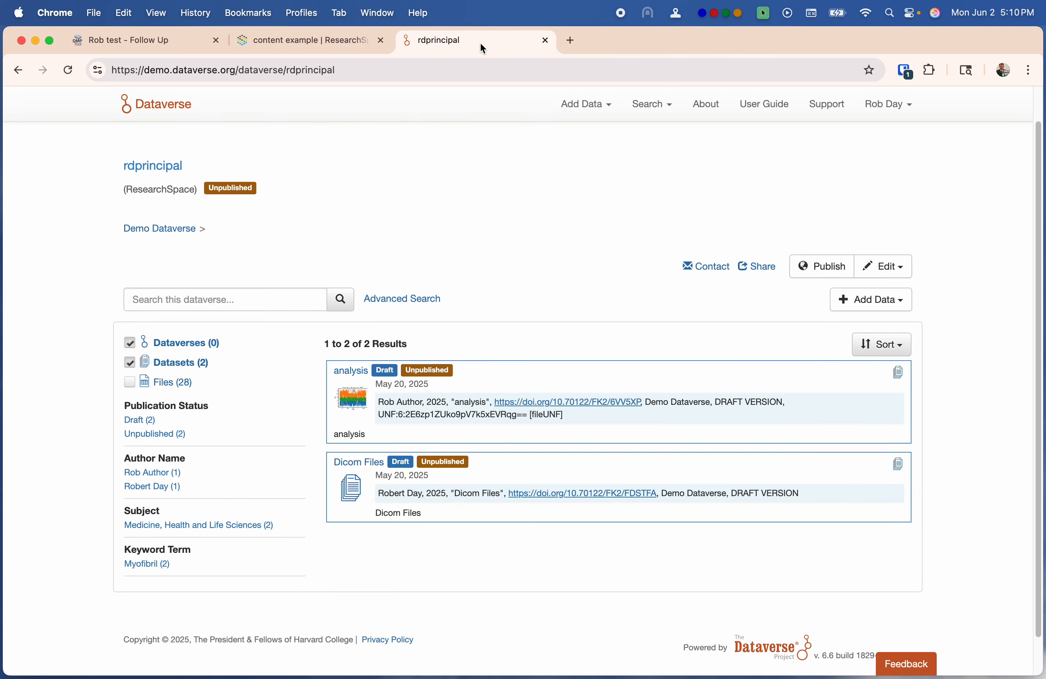
left_click(68, 70)
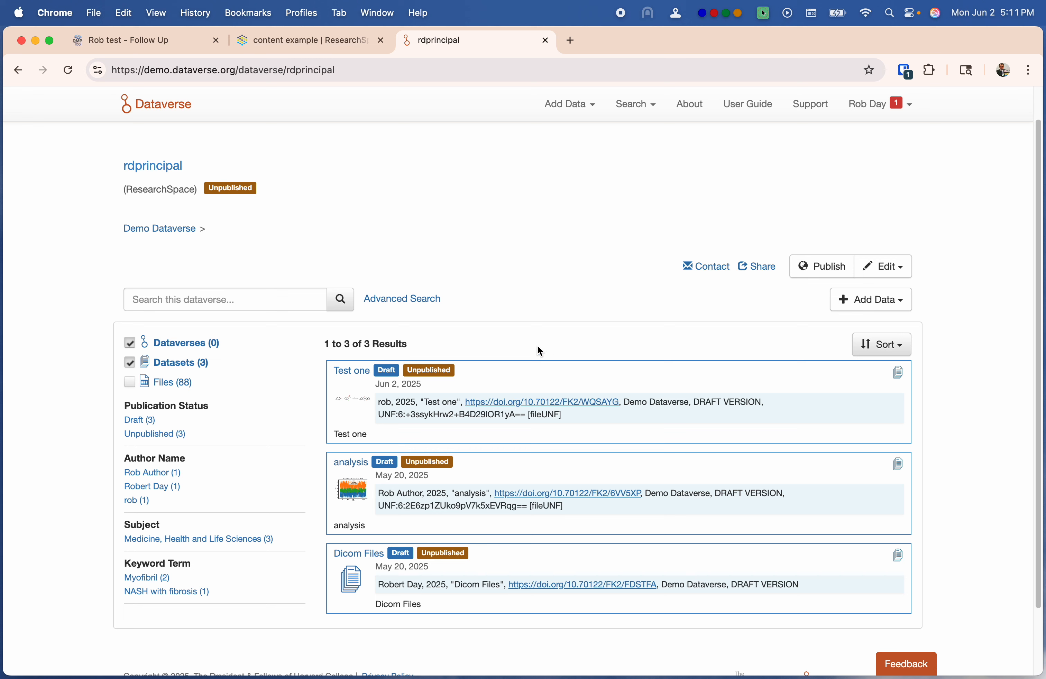
left_click(351, 401)
scroll(590, 269, "down", 5)
scroll(402, 353, "down", 3)
scroll(364, 359, "down", 5)
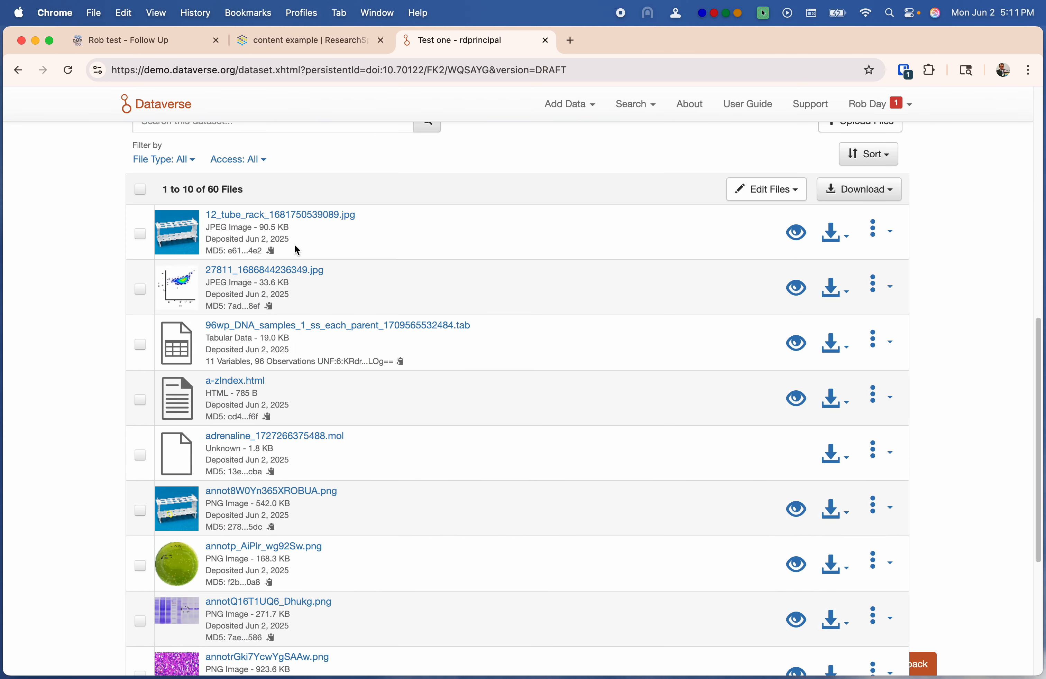
scroll(84, 384, "up", 5)
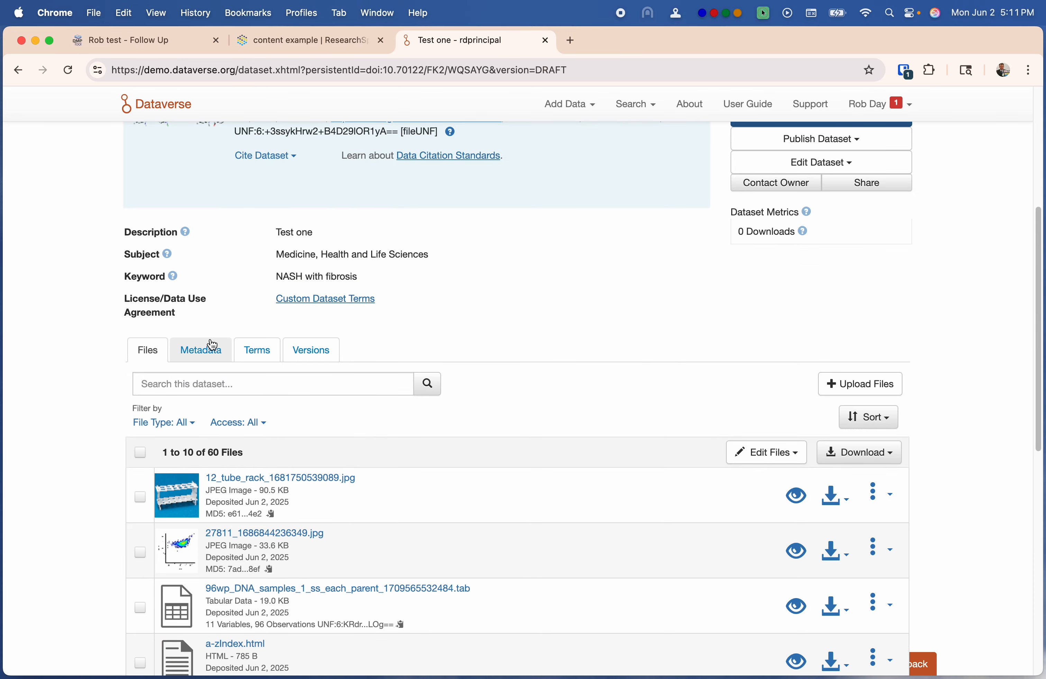
Check the dataset's Metadata for the author and the NASH with fibrosis keyword
left_click(206, 351)
scroll(56, 381, "down", 4)
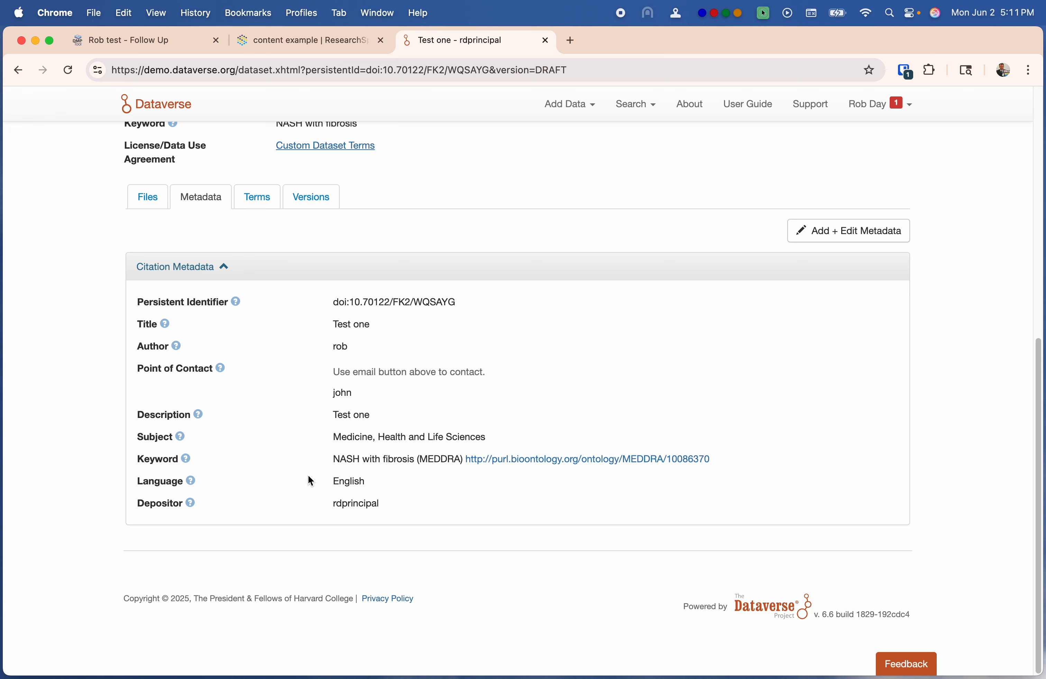
double_click(134, 459)
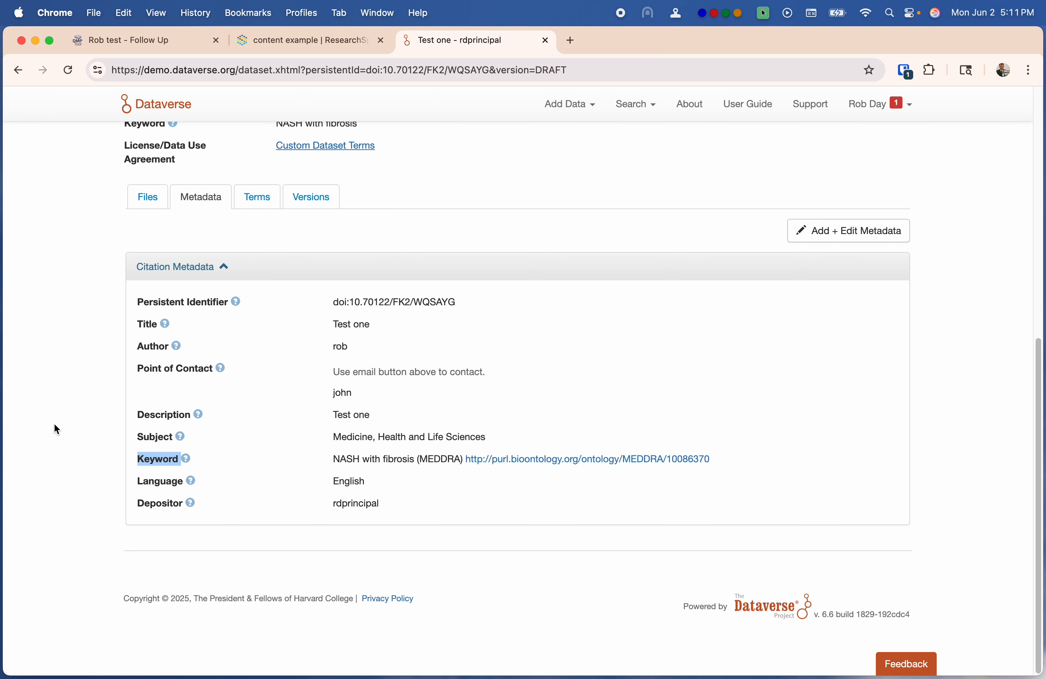
scroll(67, 366, "up", 2)
Review the dataset's Files list of 60 files and return to the top
left_click(148, 289)
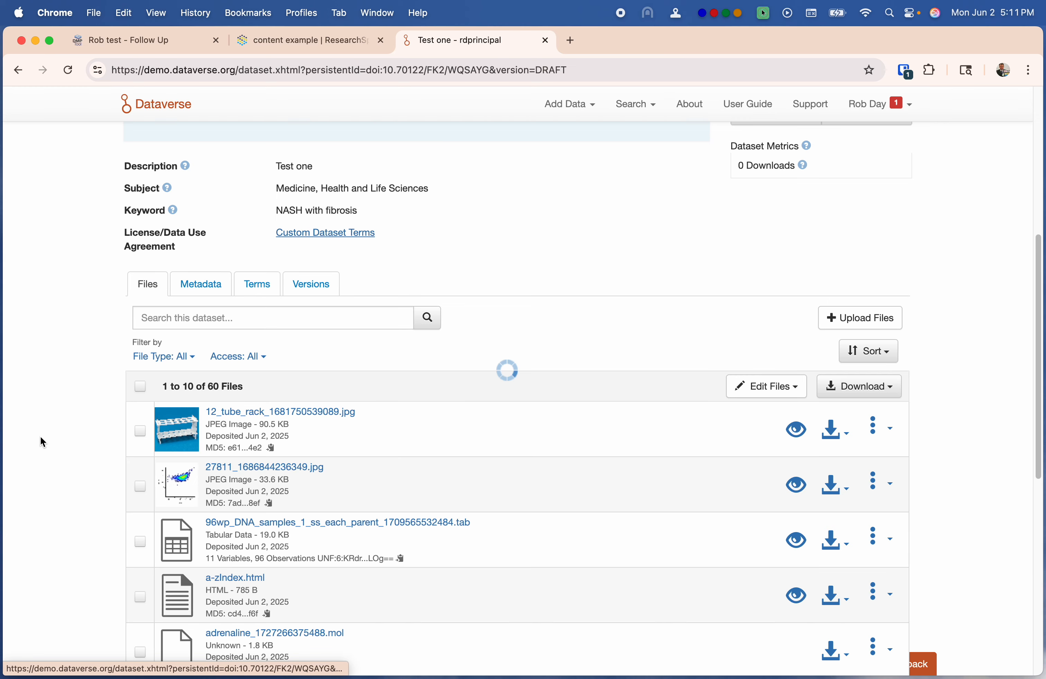
scroll(418, 465, "down", 5)
scroll(419, 465, "down", 5)
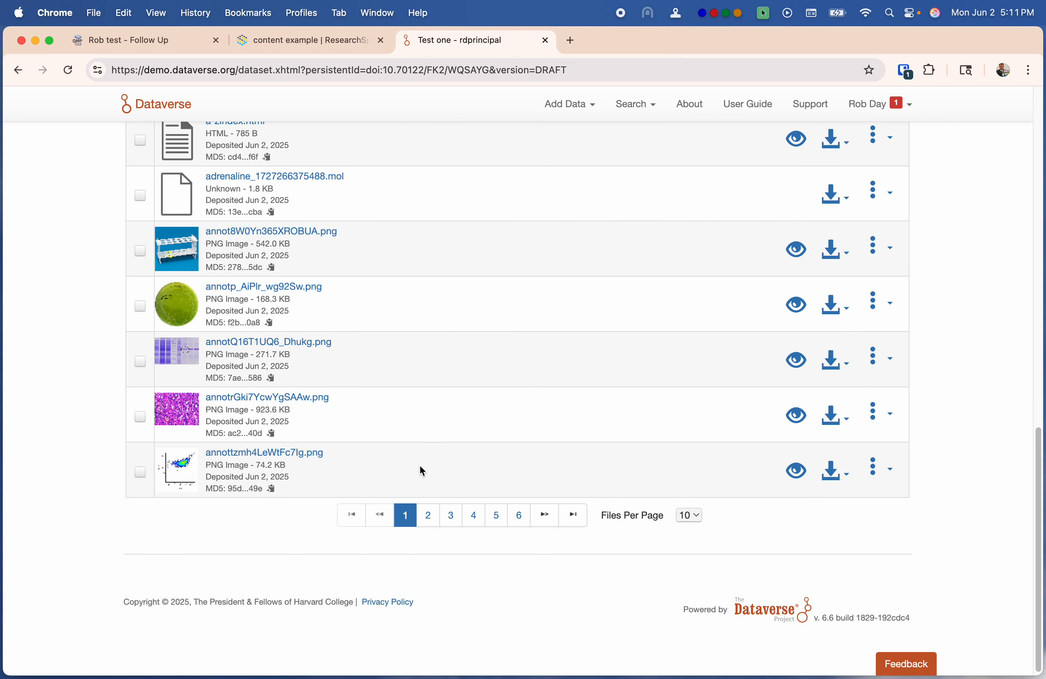
scroll(418, 341, "up", 2)
scroll(329, 359, "up", 2)
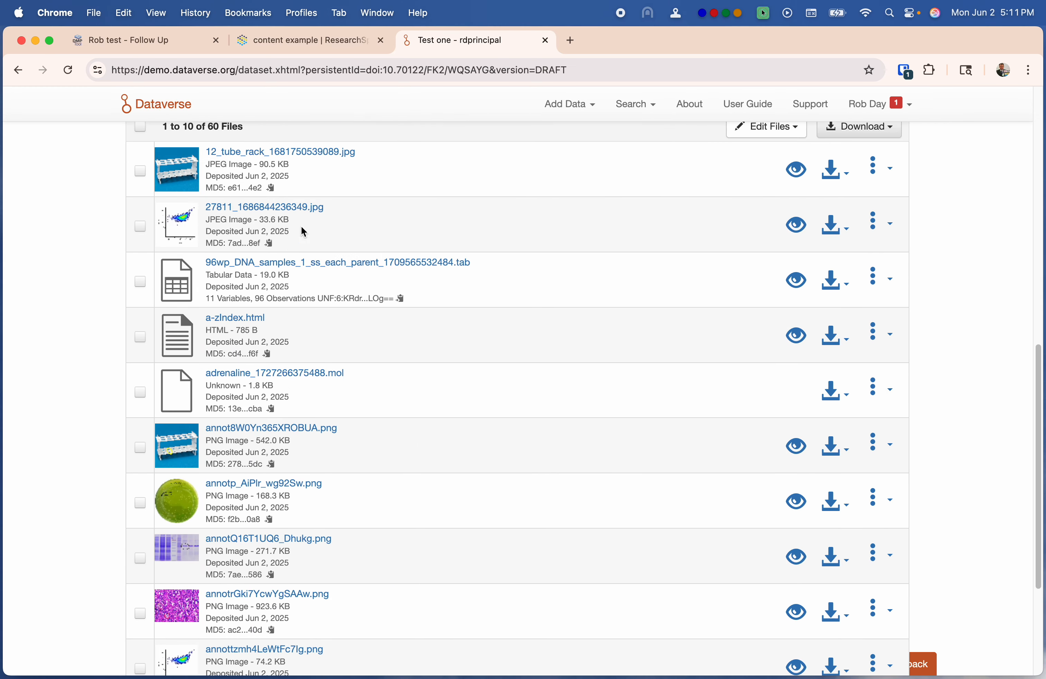
scroll(53, 369, "up", 4)
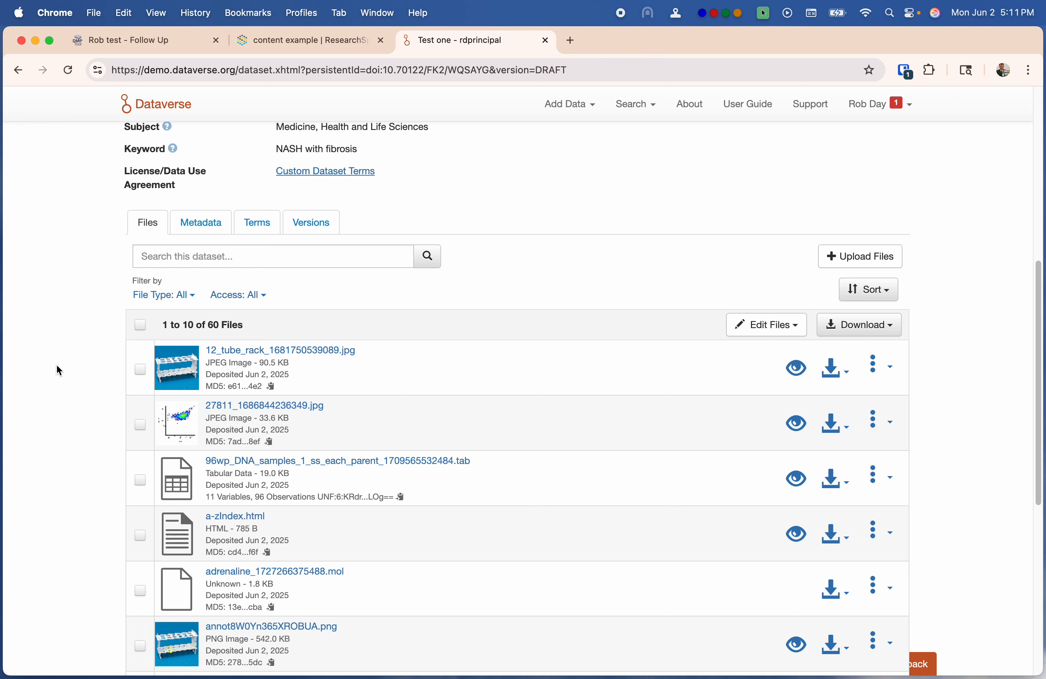
scroll(53, 367, "up", 4)
scroll(57, 367, "up", 5)
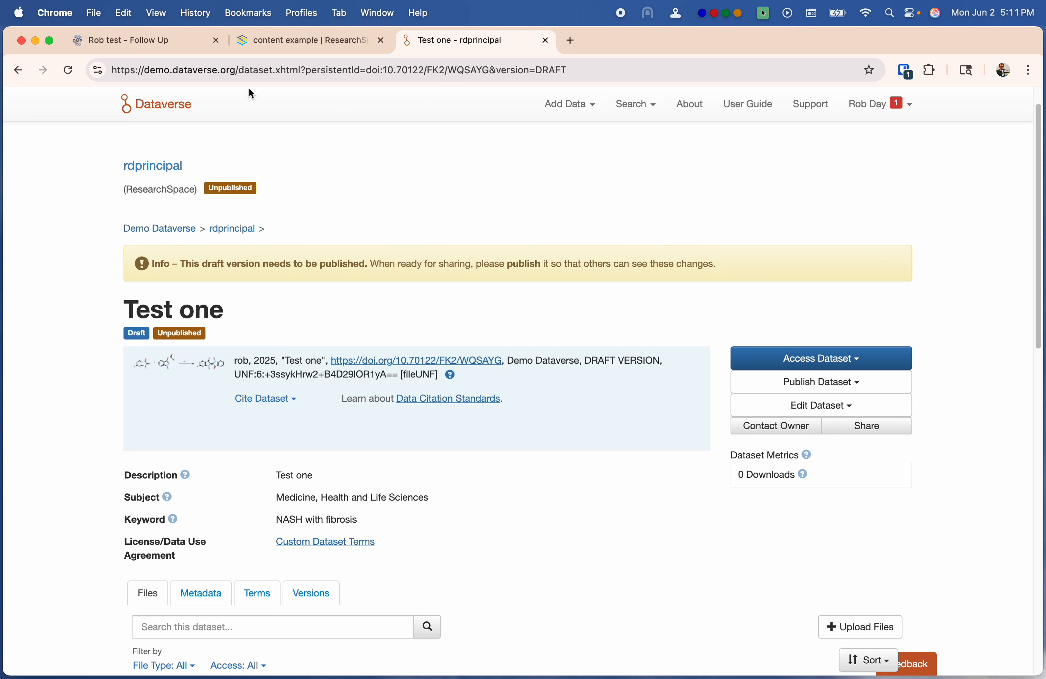
Reload the plan's Follow-Up page so the Test one Dataverse dataset appears as a research output
left_click(138, 42)
scroll(674, 235, "up", 5)
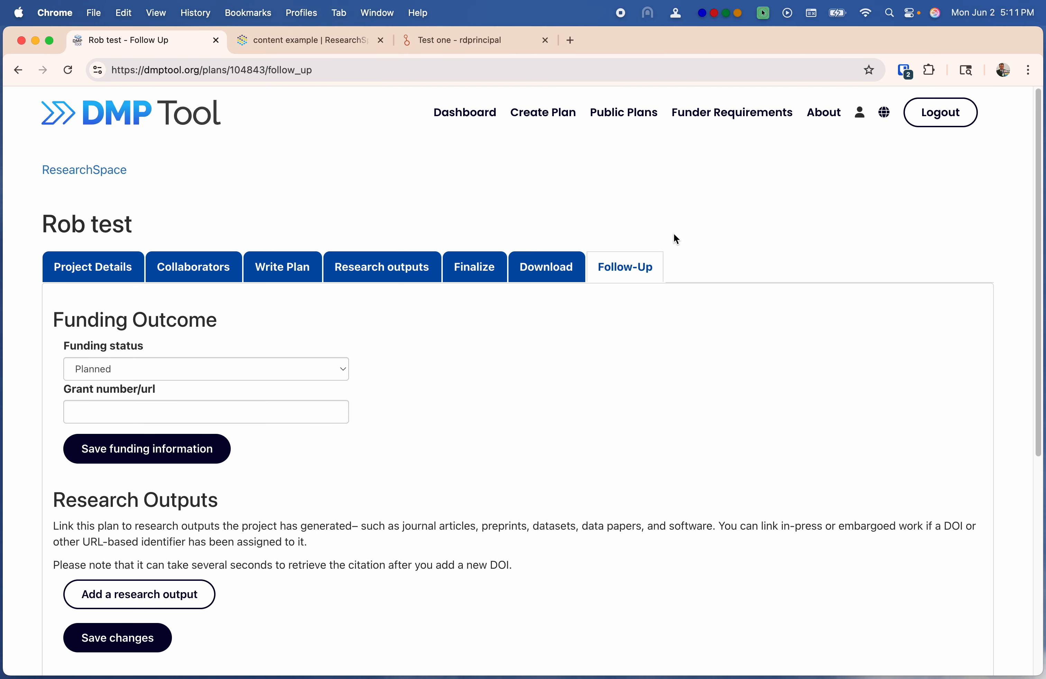
left_click(640, 268)
left_click(69, 73)
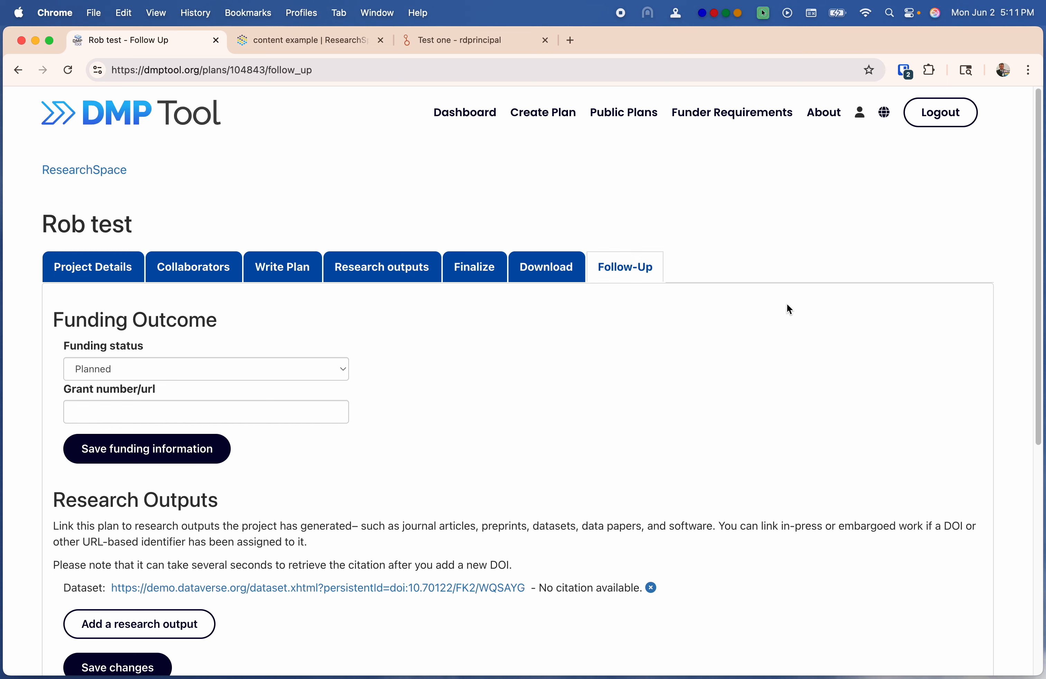
scroll(787, 308, "down", 3)
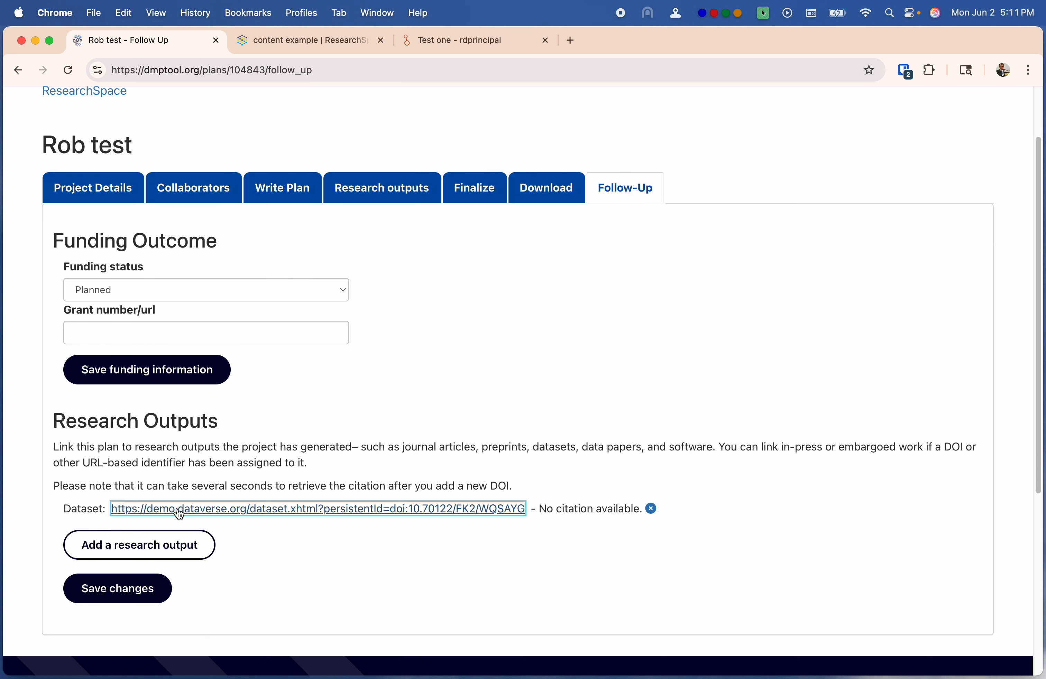
left_click_drag(100, 510, 661, 519)
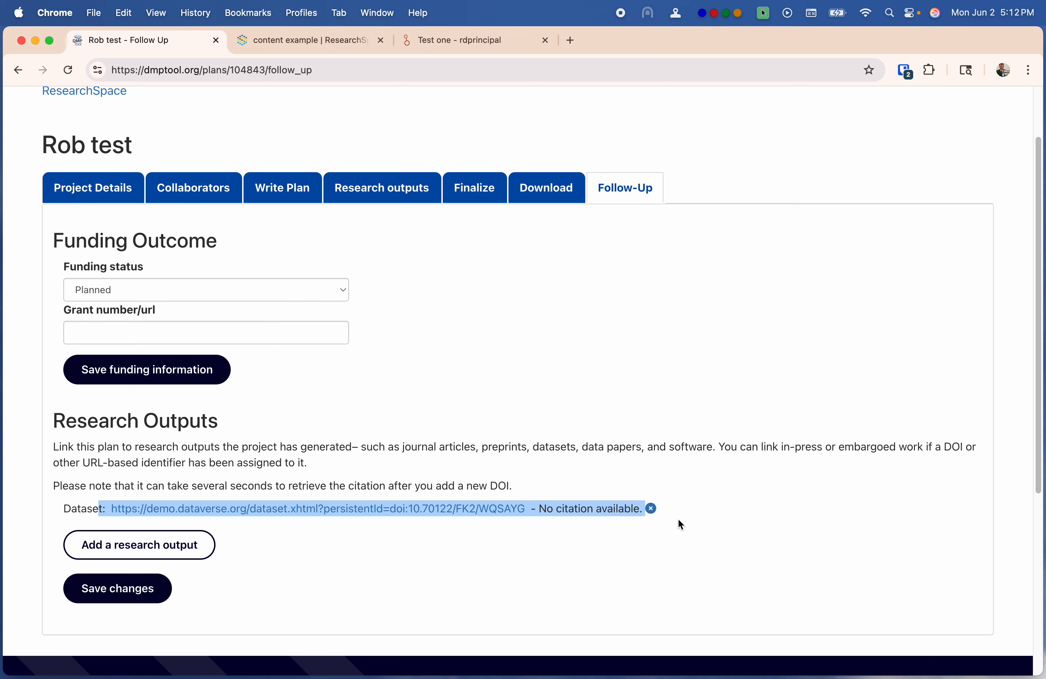
left_click(752, 512)
Open the linked Test one dataset in a new tab and view its draft page (DOI 10.70122/FK2/WQSAYG)
left_click(463, 509)
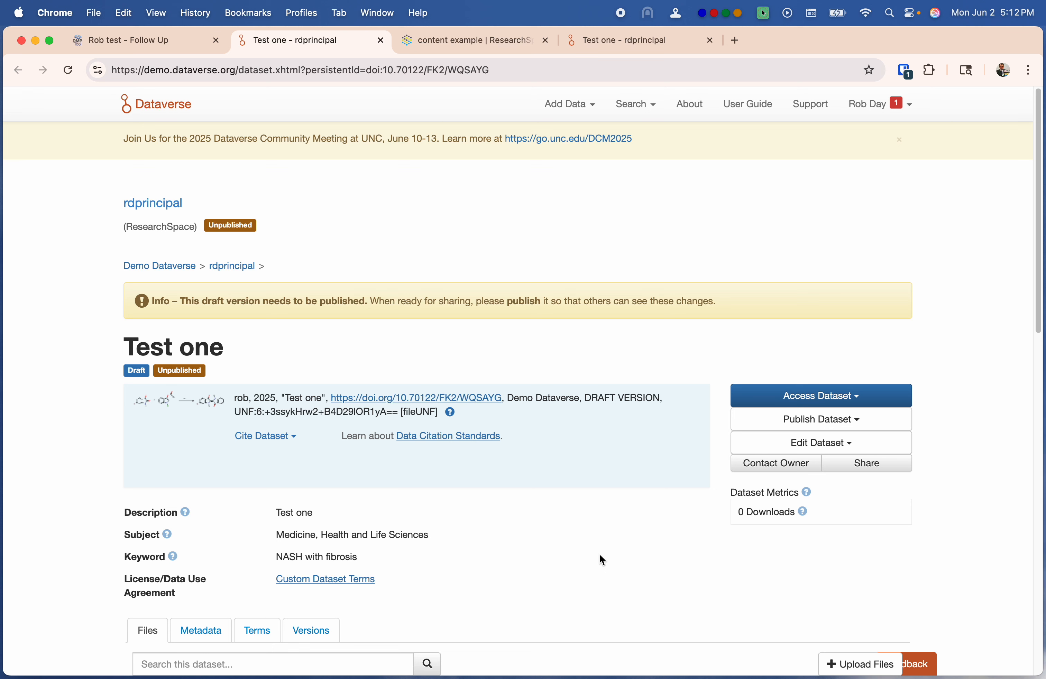
left_click(143, 42)
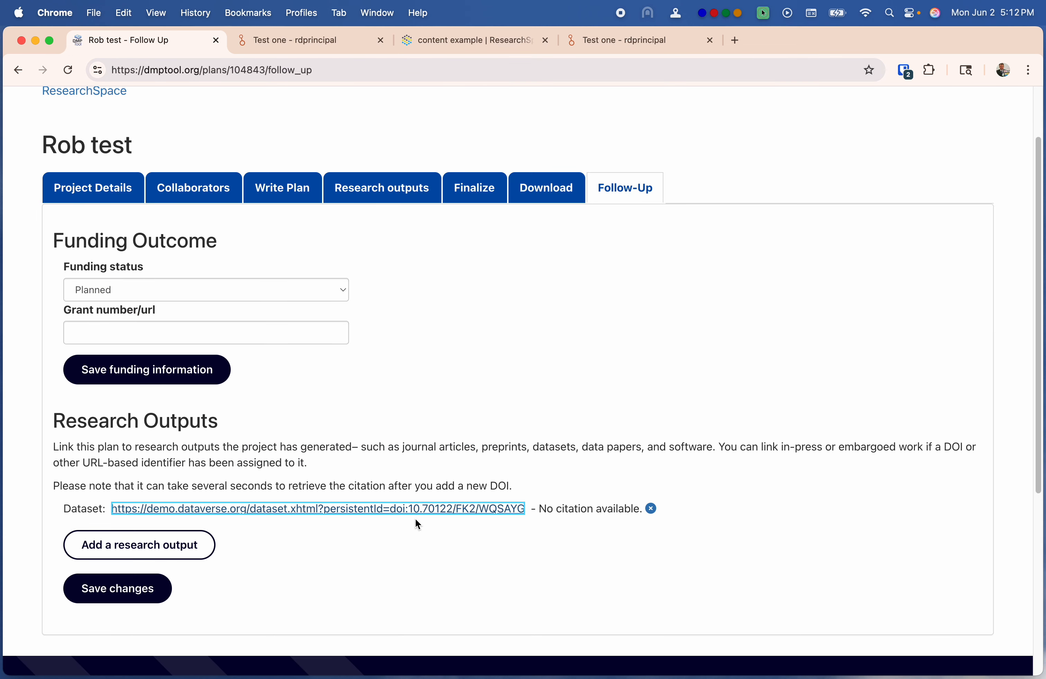
left_click(456, 40)
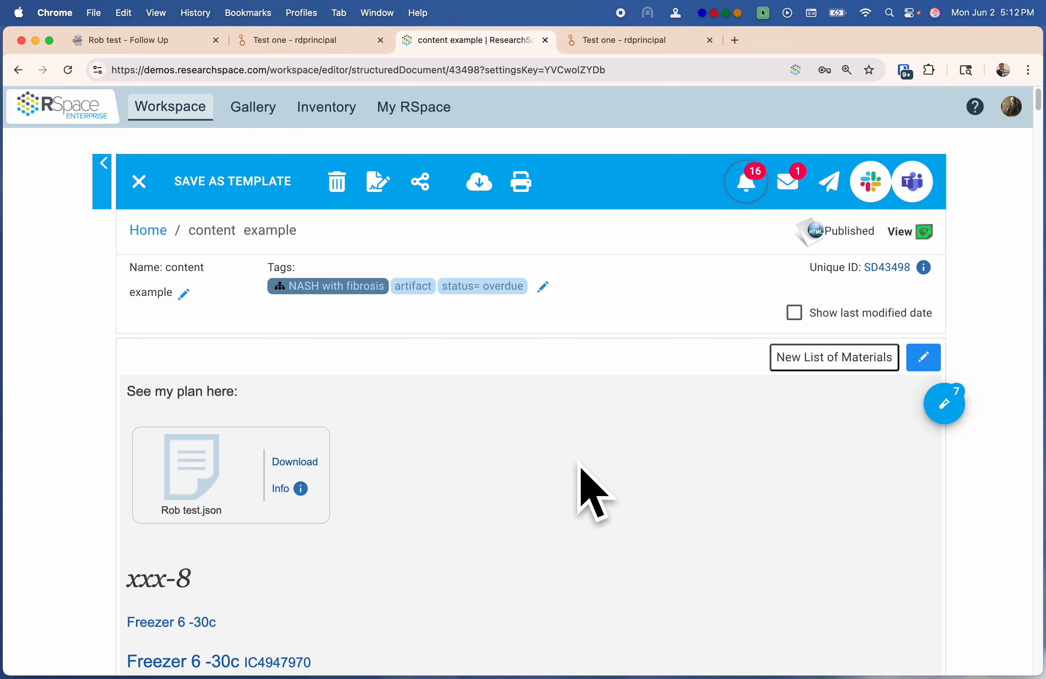
left_click(637, 41)
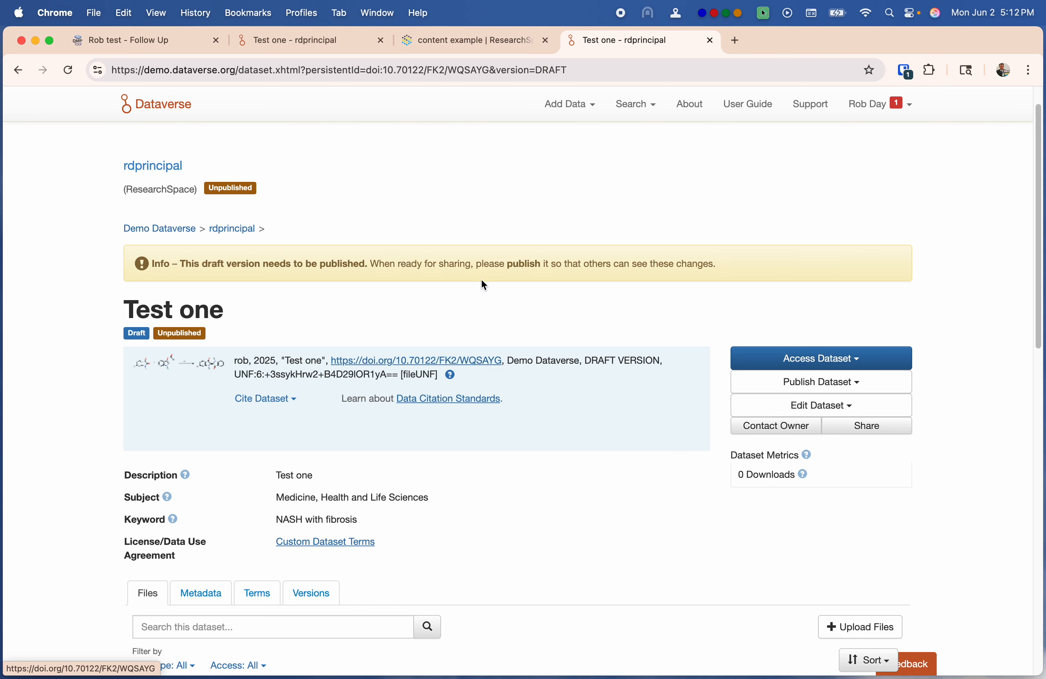
key("ctrl+Up")
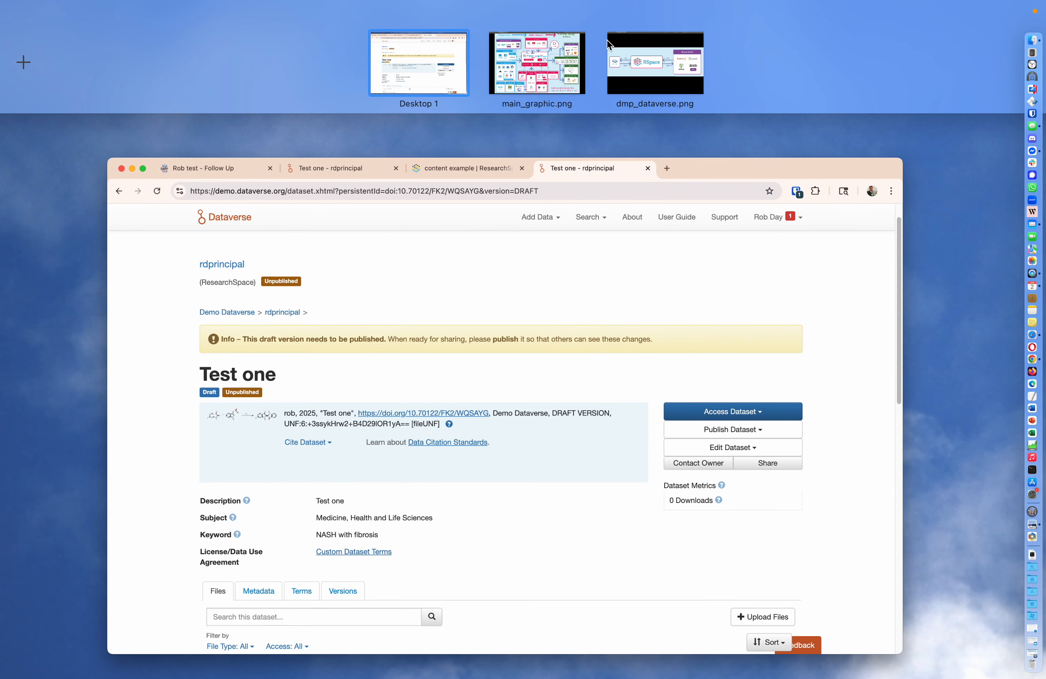
left_click(608, 38)
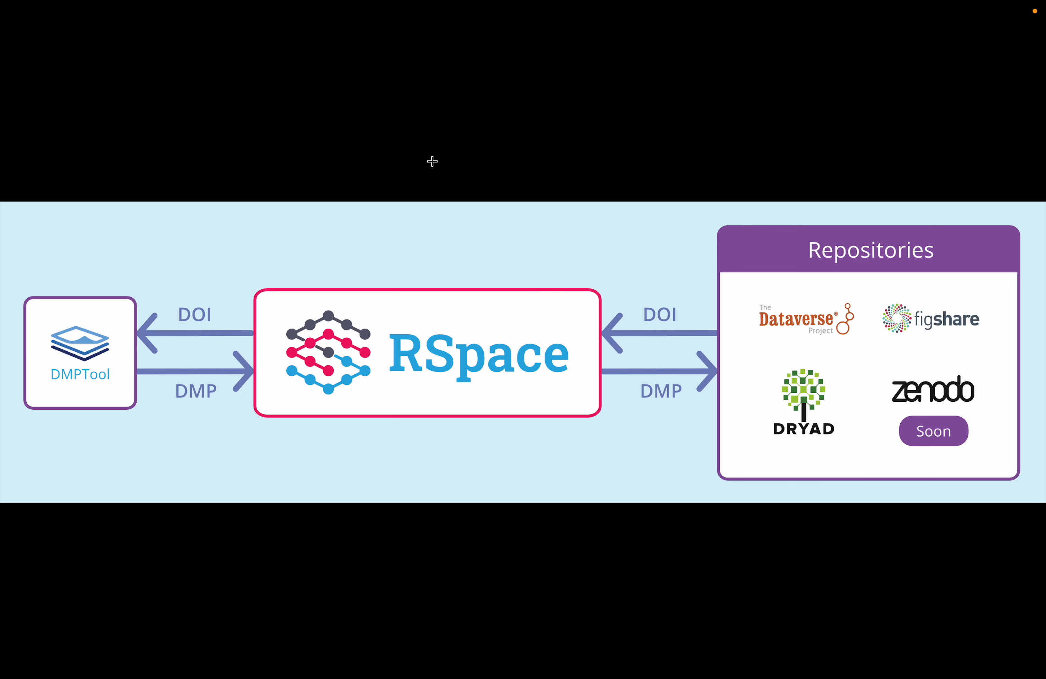
key("ctrl+Up")
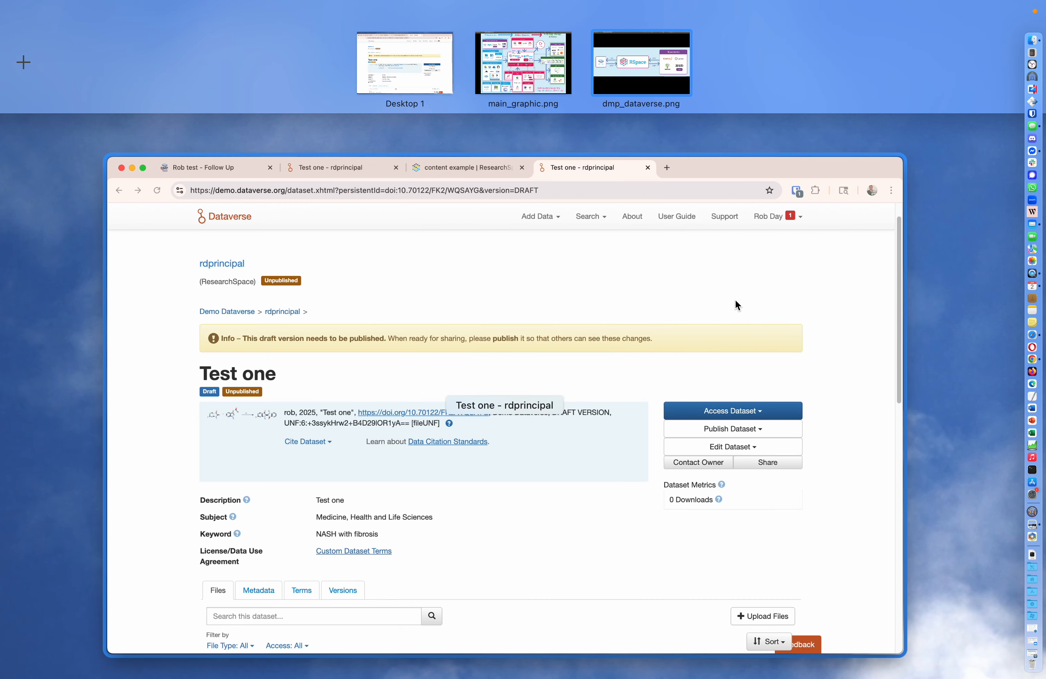
left_click(745, 260)
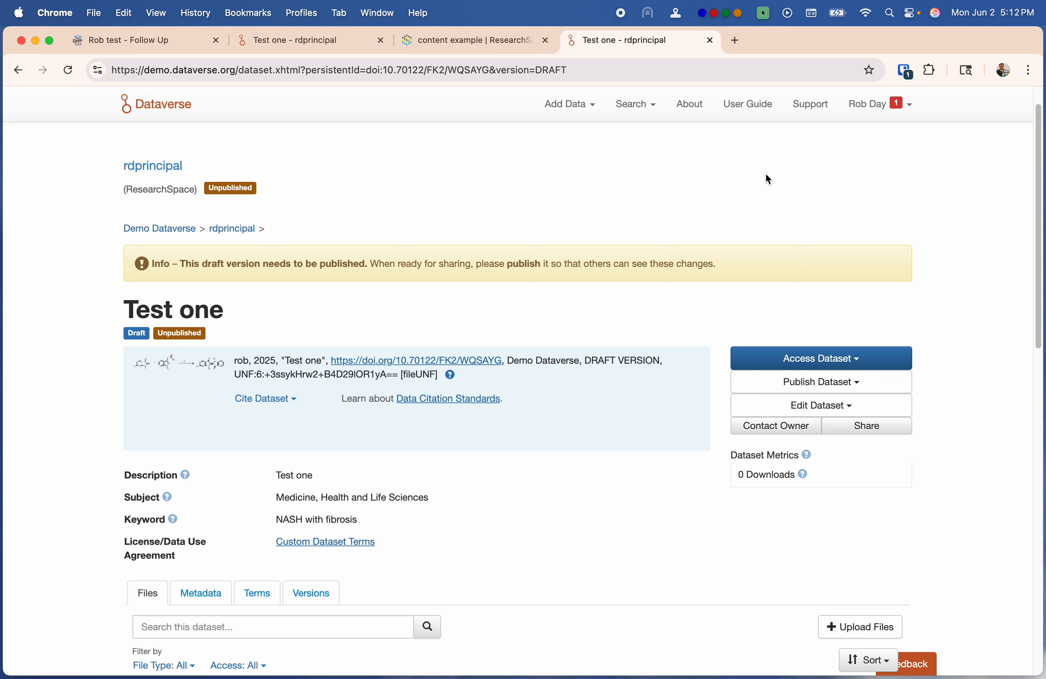